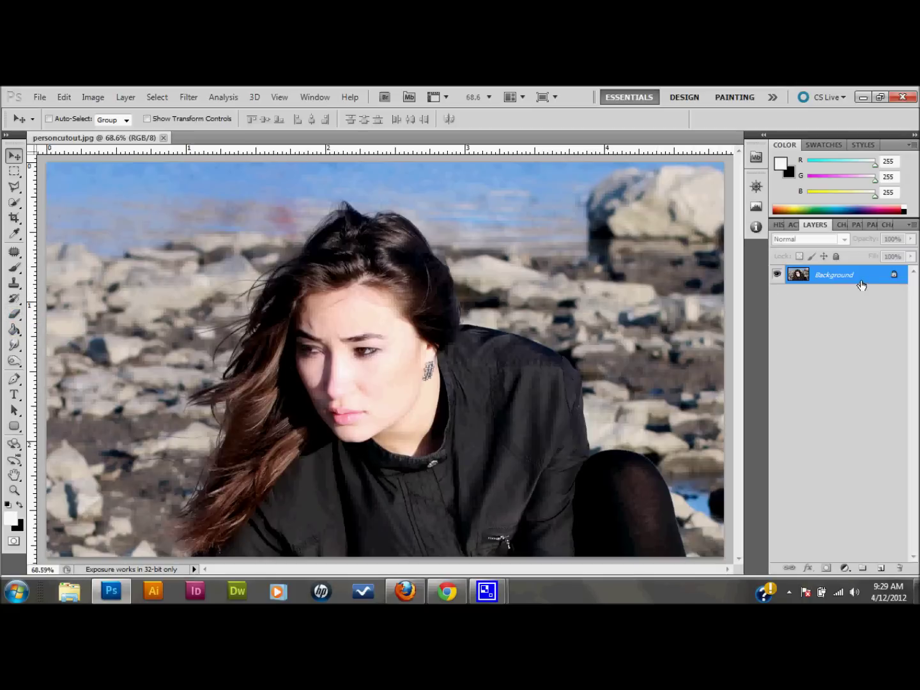
- Convert the locked background into a regular layer and duplicate it
double_click(823, 282)
left_click(574, 248)
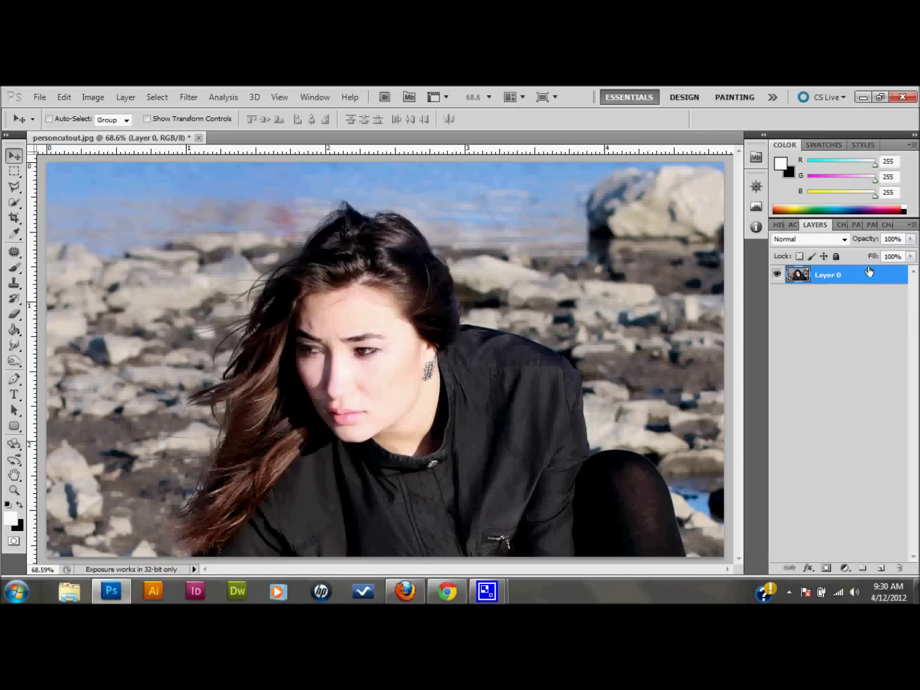
left_click_drag(857, 282, 883, 567)
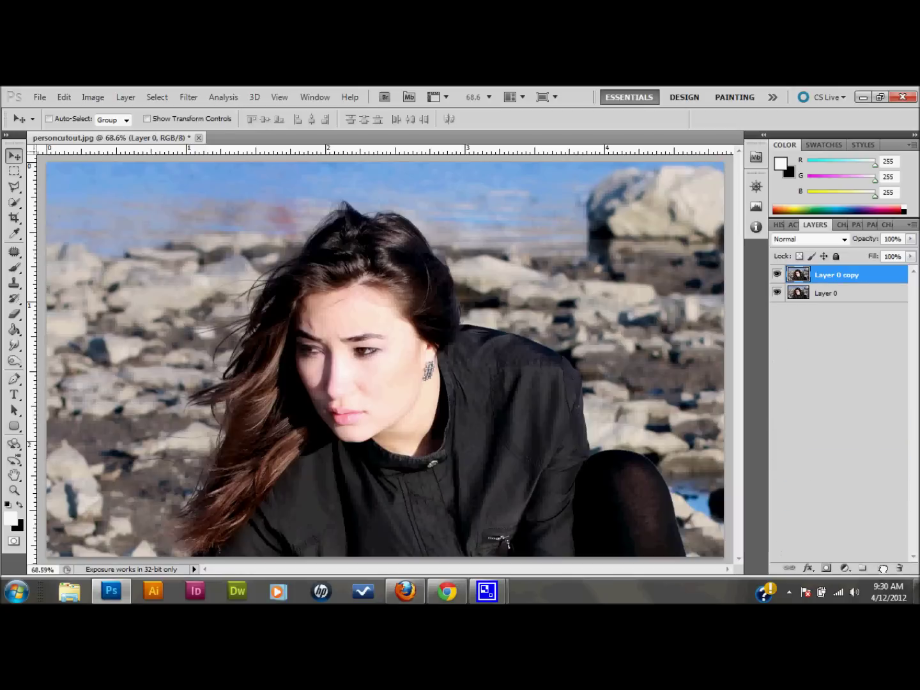
- Rename the duplicated layer as cutout
double_click(843, 275)
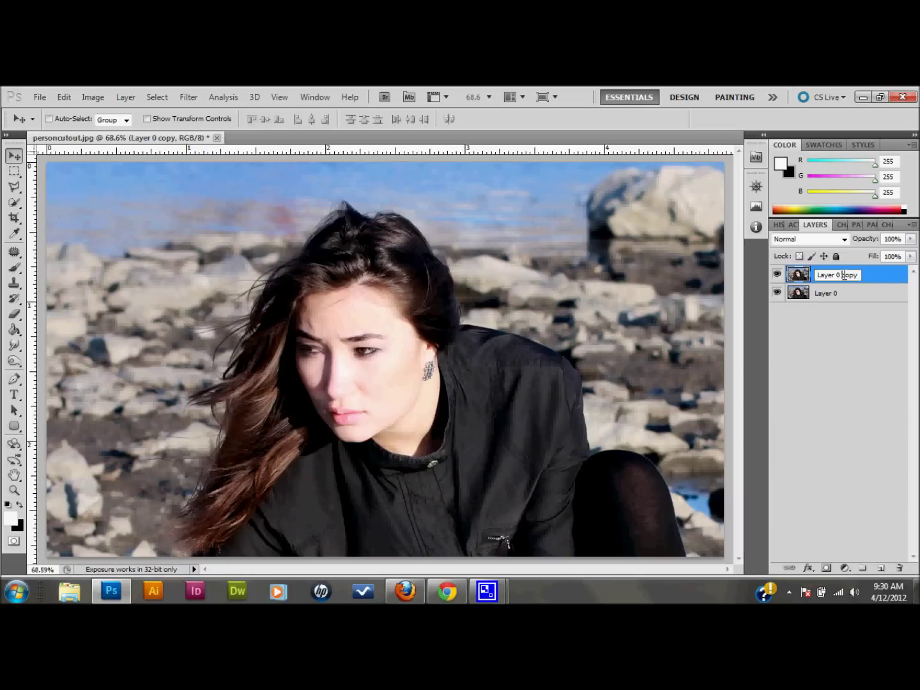
left_click(848, 276)
left_click_drag(858, 276, 823, 281)
type("cutout")
key("Return")
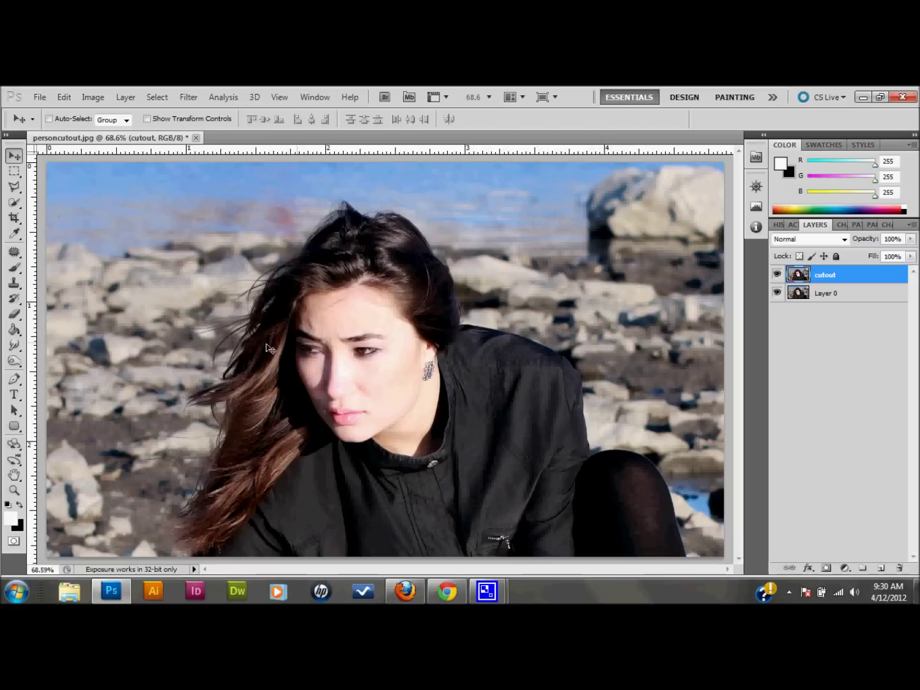
- Select the woman with the Polygonal Lasso, tracing a closed loose outline around her hair, shoulder and knee and along the photo's lower edge
left_click(13, 187)
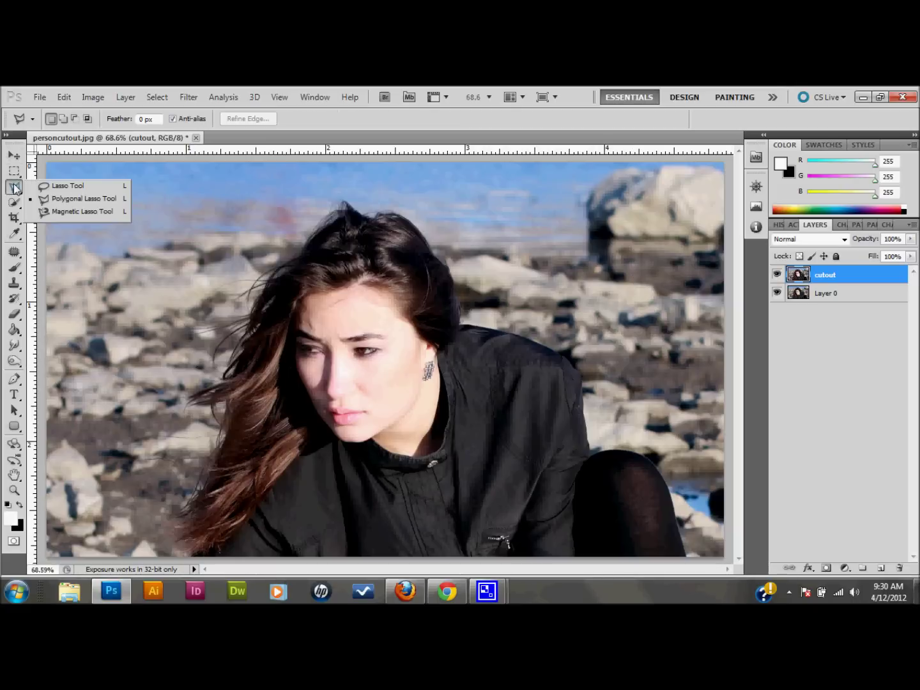
left_click(64, 198)
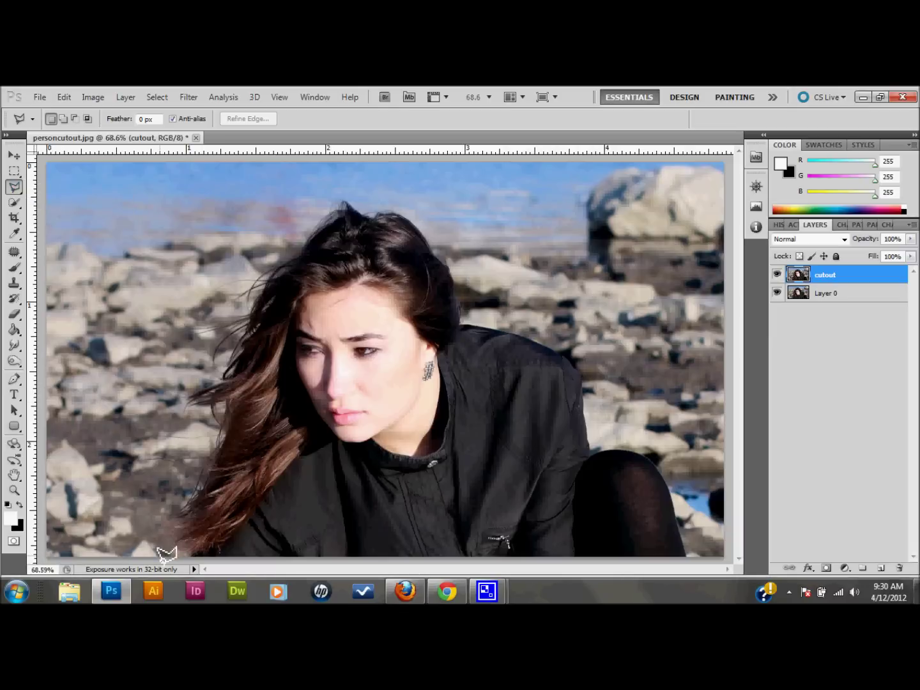
left_click(136, 510)
left_click(169, 496)
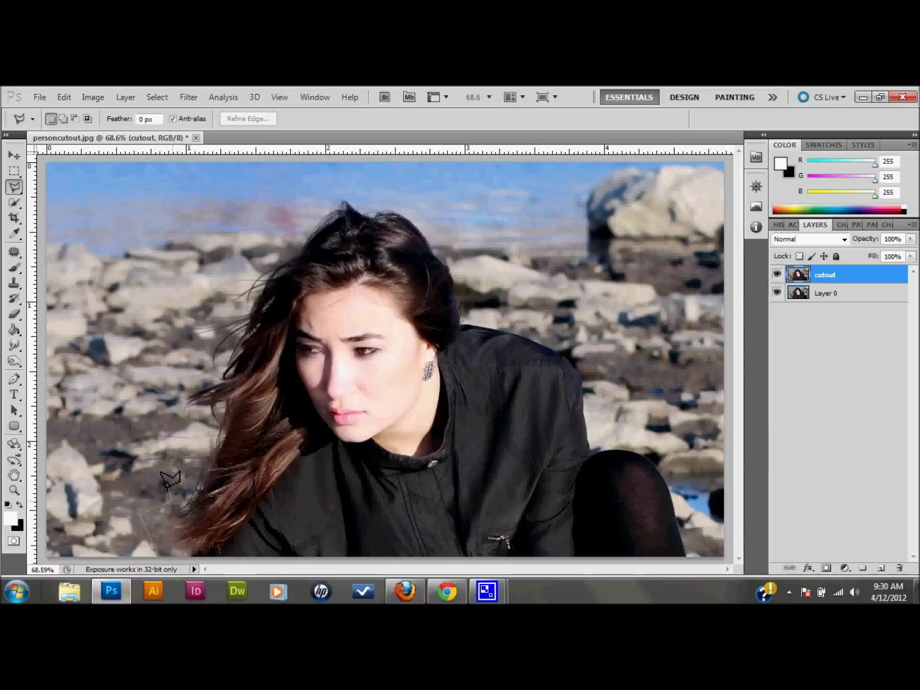
left_click(148, 439)
left_click(158, 362)
left_click(178, 307)
left_click(290, 244)
left_click(316, 204)
left_click(342, 194)
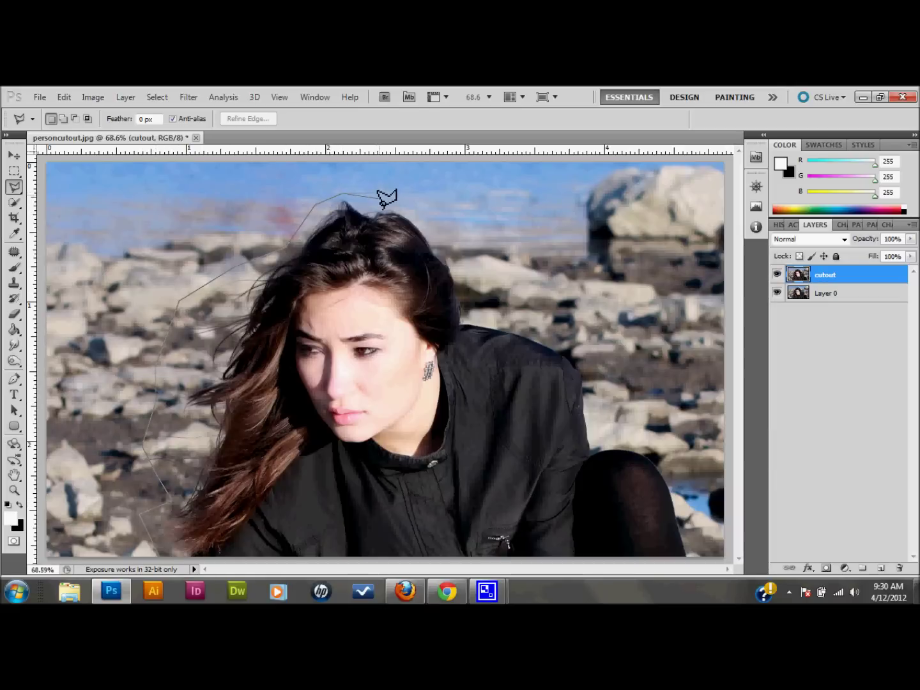
left_click(418, 220)
left_click(446, 244)
left_click(465, 283)
left_click(466, 318)
left_click(557, 346)
left_click(579, 360)
left_click(588, 382)
left_click(592, 447)
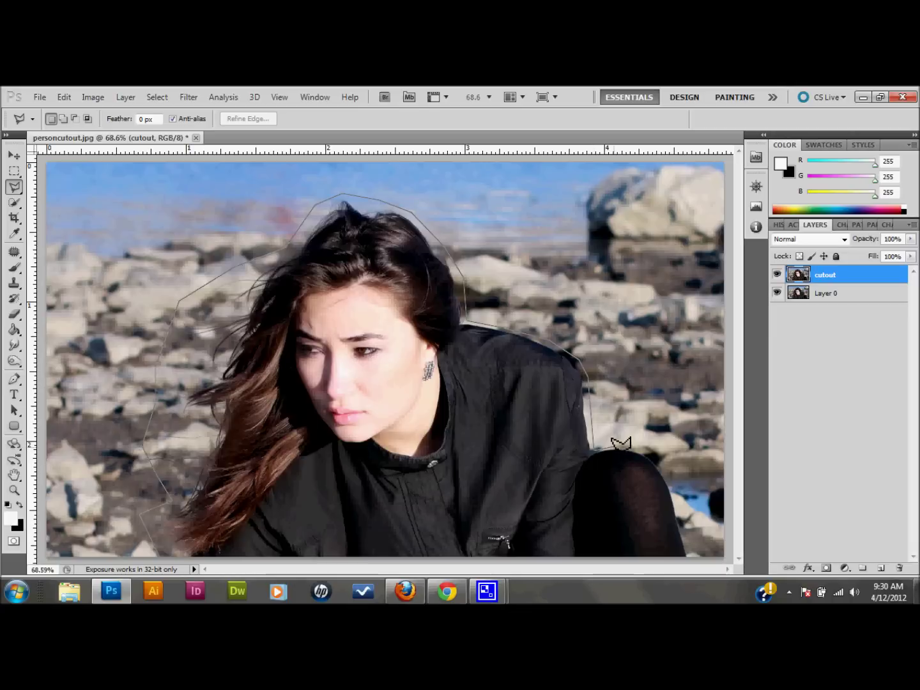
left_click(649, 449)
left_click(672, 475)
left_click(689, 556)
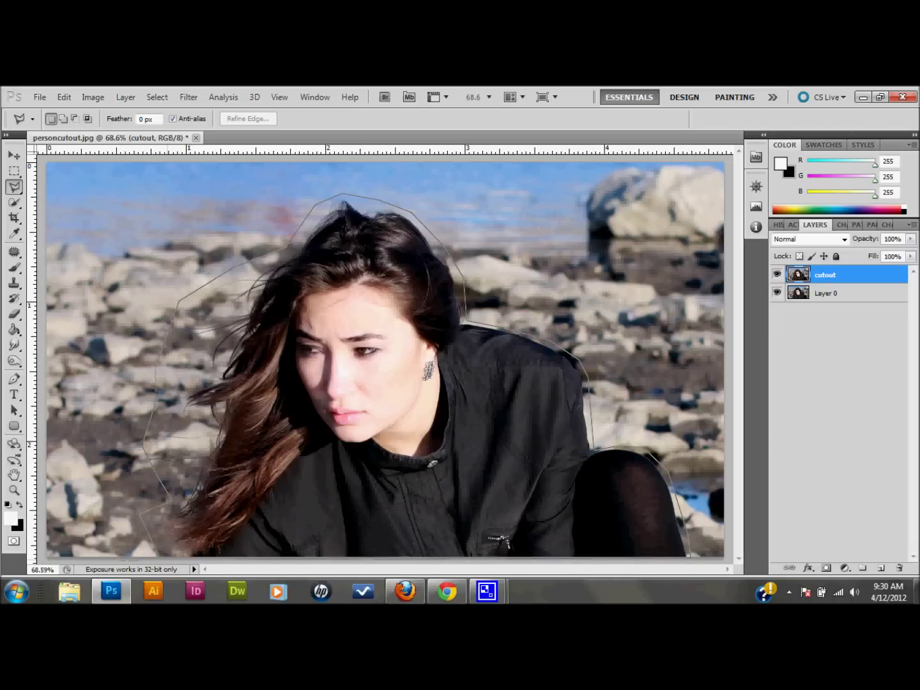
left_click(163, 553)
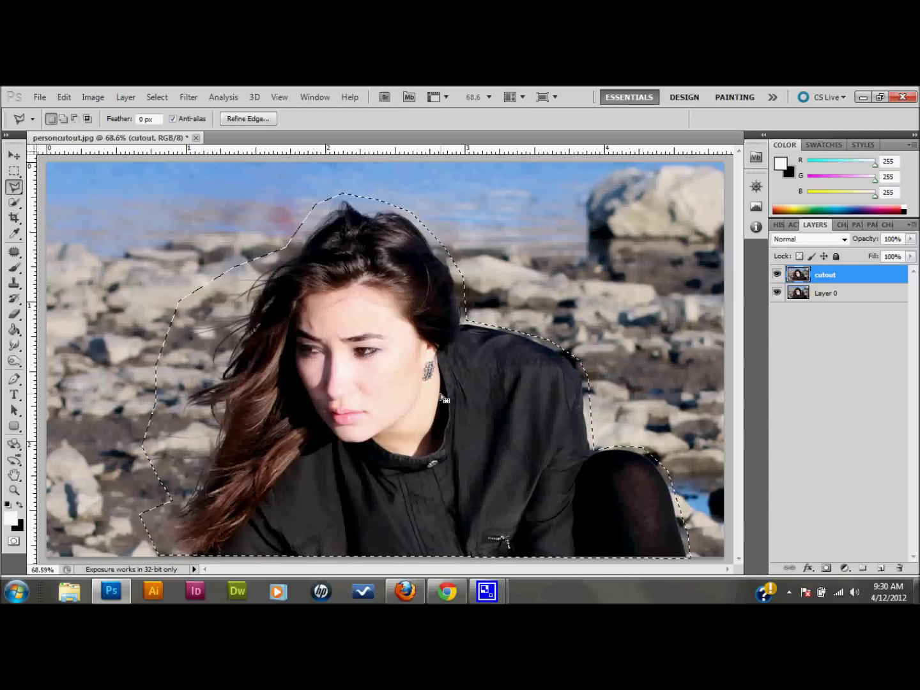
- Show the selection as a Quick Mask, leaving the mask options at their existing settings
key("q")
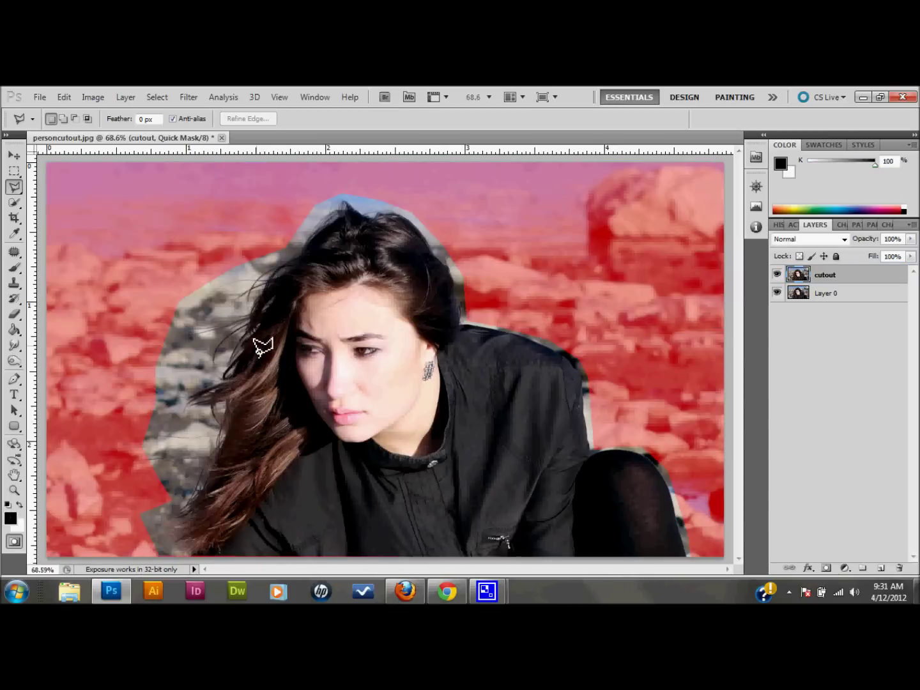
double_click(15, 542)
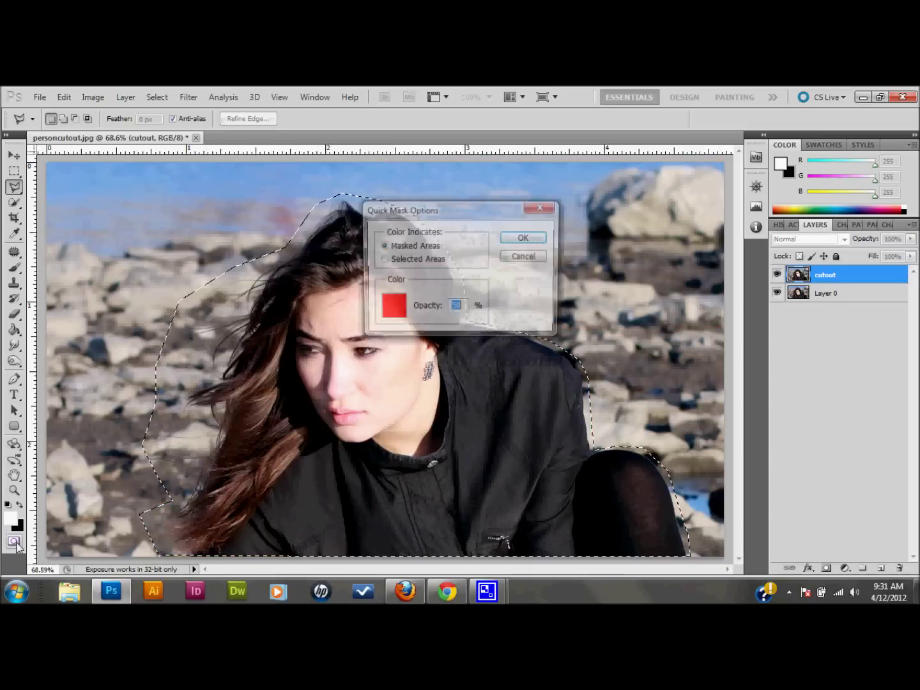
left_click(526, 257)
key("q")
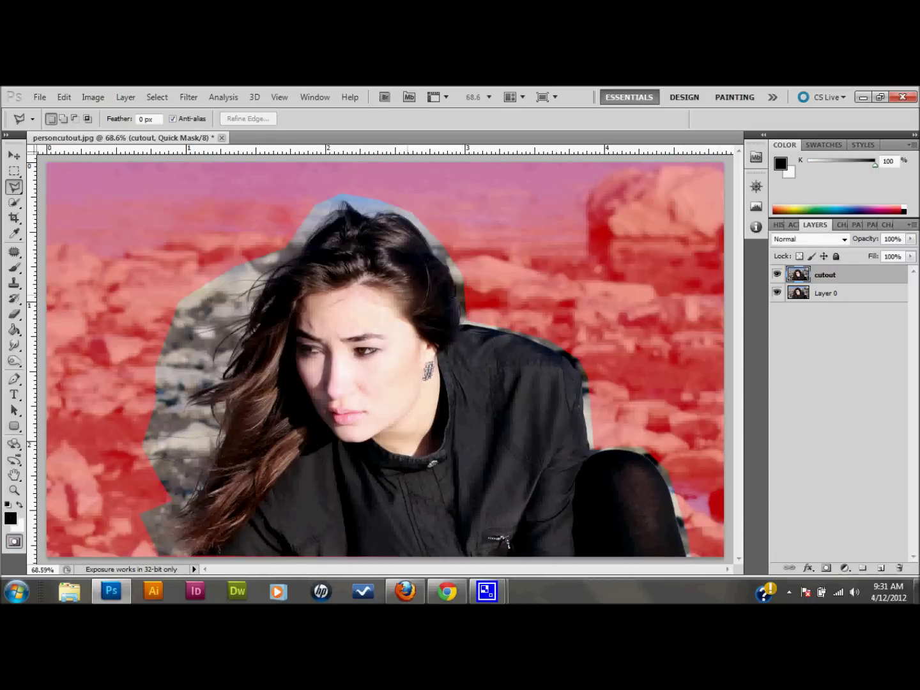
- Paint black with the 25 px Brush over the unmasked background in the corner between the hair and the shoulder
key("z")
left_click_drag(456, 316, 528, 384)
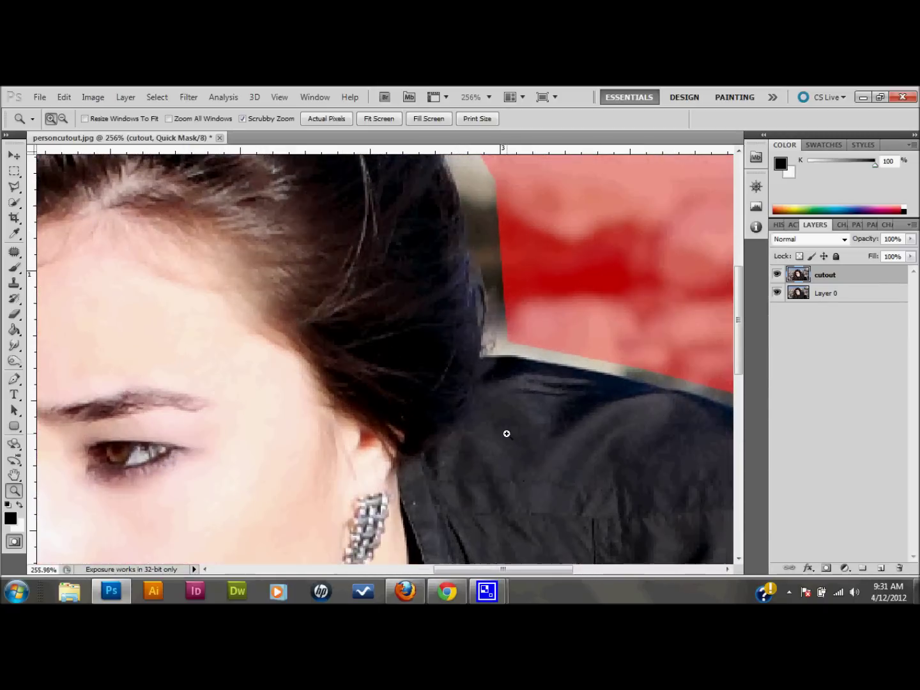
left_click_drag(490, 568, 540, 575)
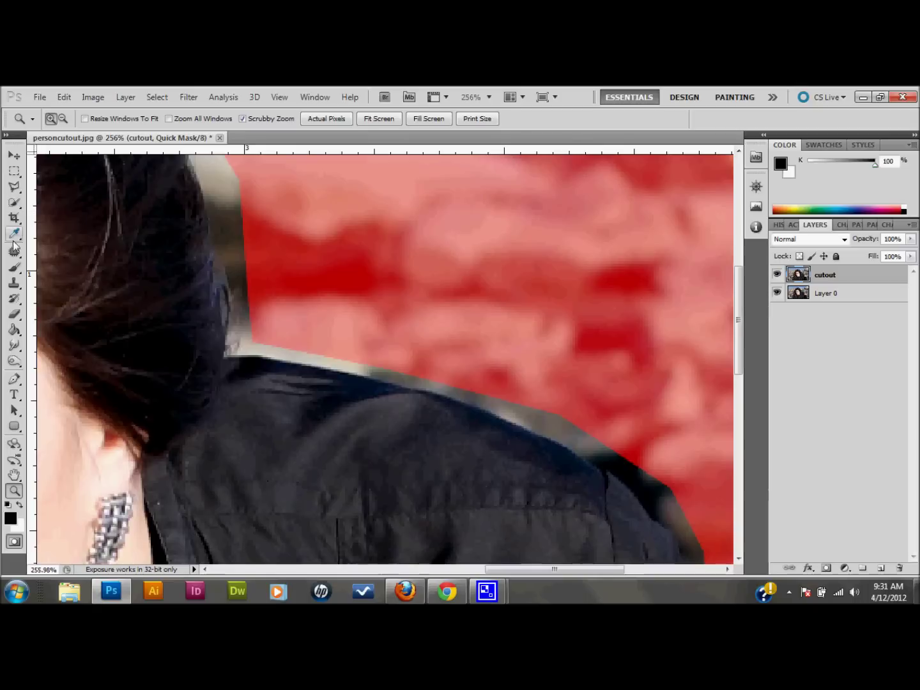
left_click(15, 268)
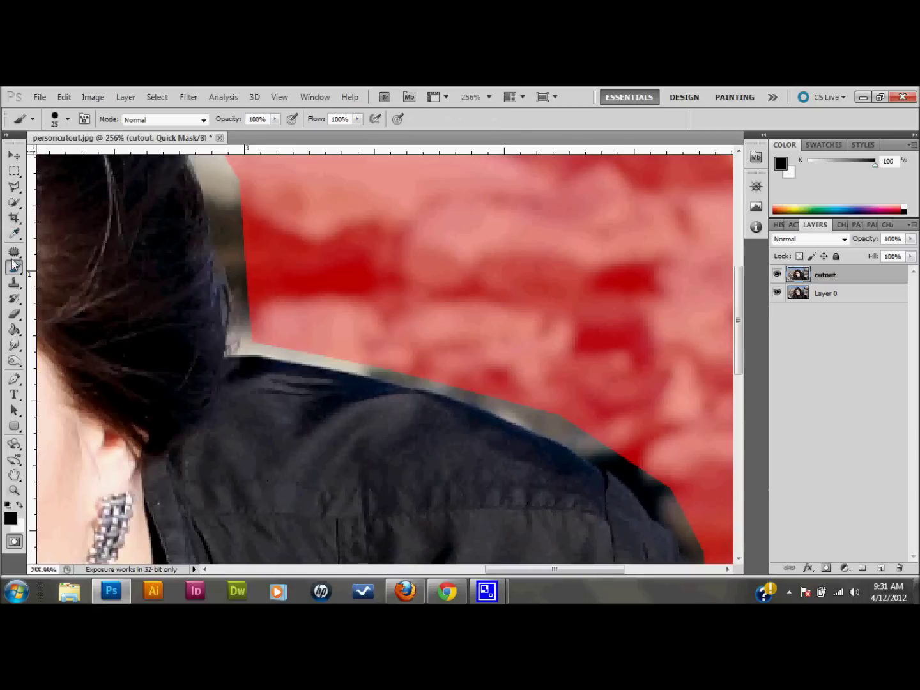
left_click(54, 120)
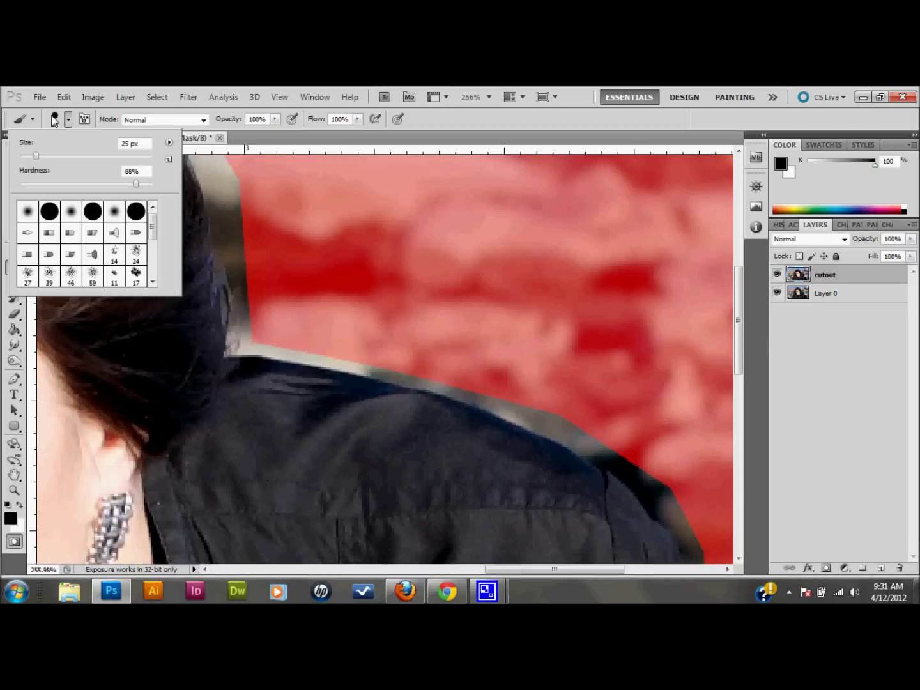
left_click(55, 120)
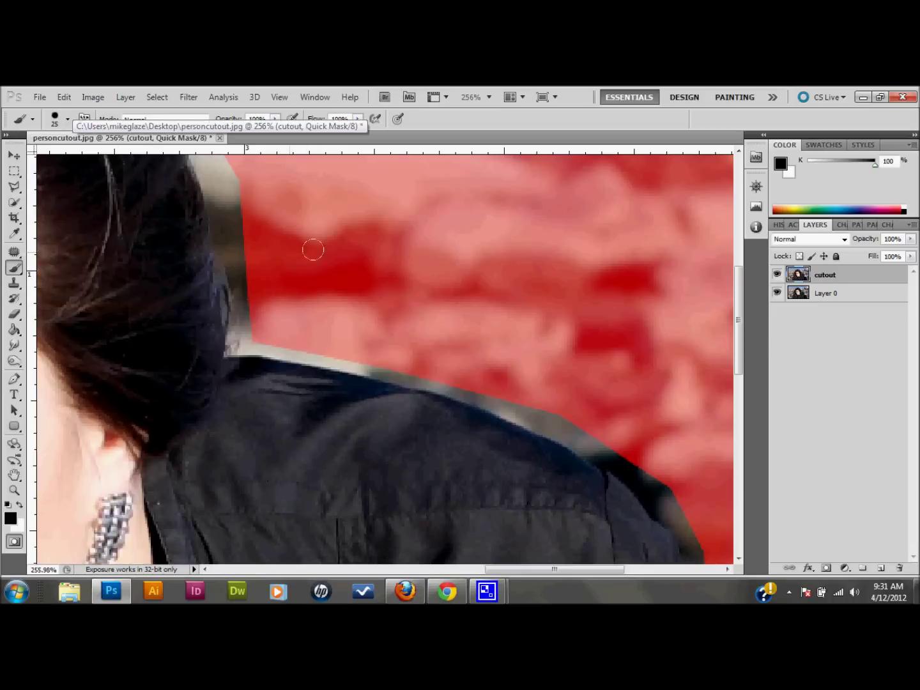
left_click(239, 322)
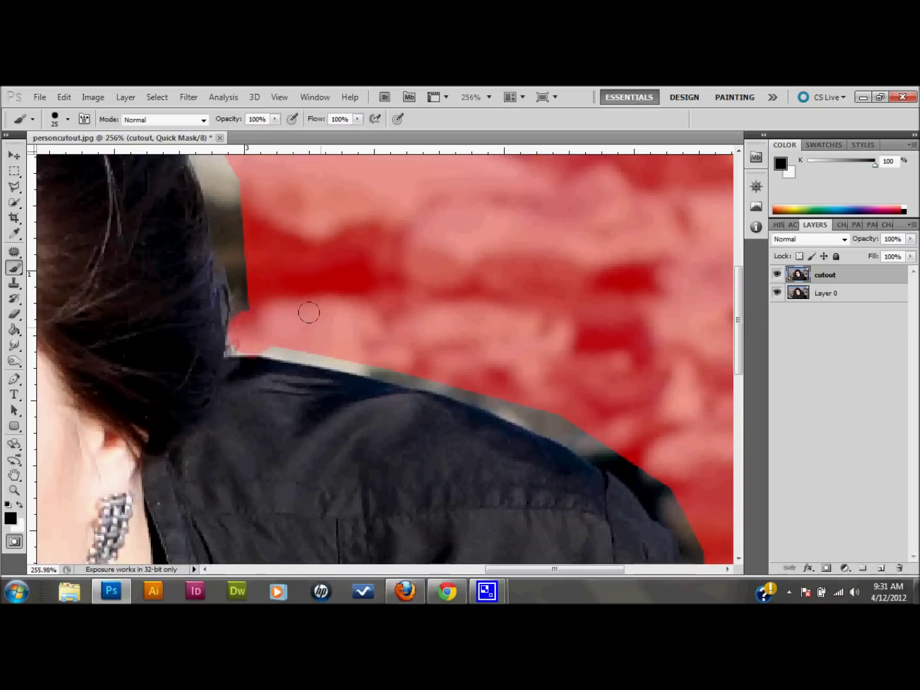
- Reduce the brush to 5 px and mask the fine background remnants where the hair meets the jacket
key("bracketleft")
key("bracketleft")
key("bracketleft")
key("bracketleft")
key("bracketleft")
key("bracketleft")
key("bracketleft")
key("bracketleft")
mouse_move(234, 359)
left_mouse_down()
mouse_move(262, 356)
mouse_move(233, 354)
mouse_move(239, 338)
mouse_move(239, 352)
mouse_move(268, 356)
mouse_move(289, 344)
left_mouse_up()
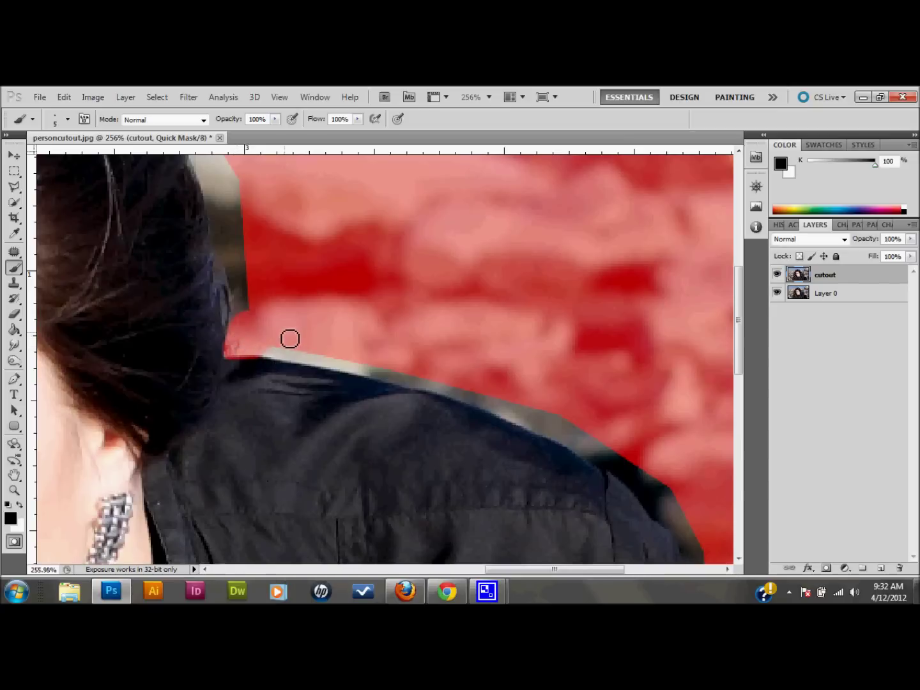
- Check the Eraser's brush size and hardness settings
key("e")
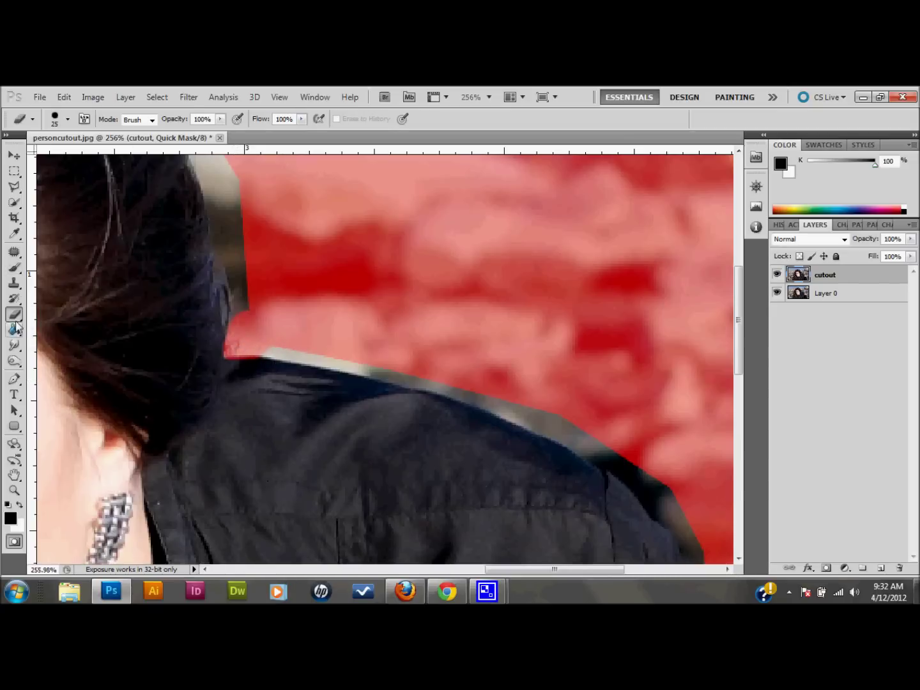
left_click(55, 120)
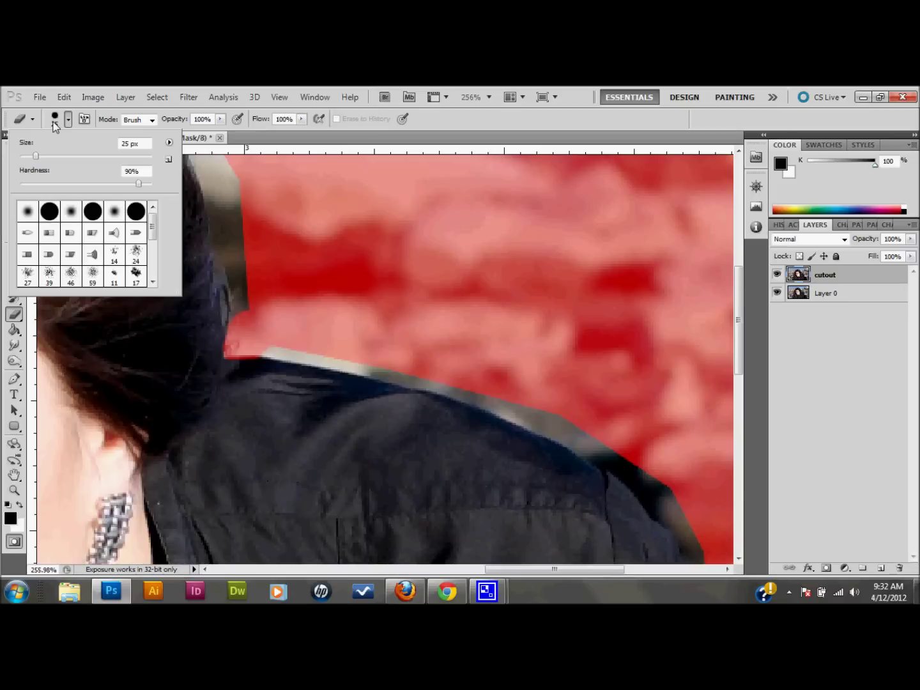
left_click(55, 123)
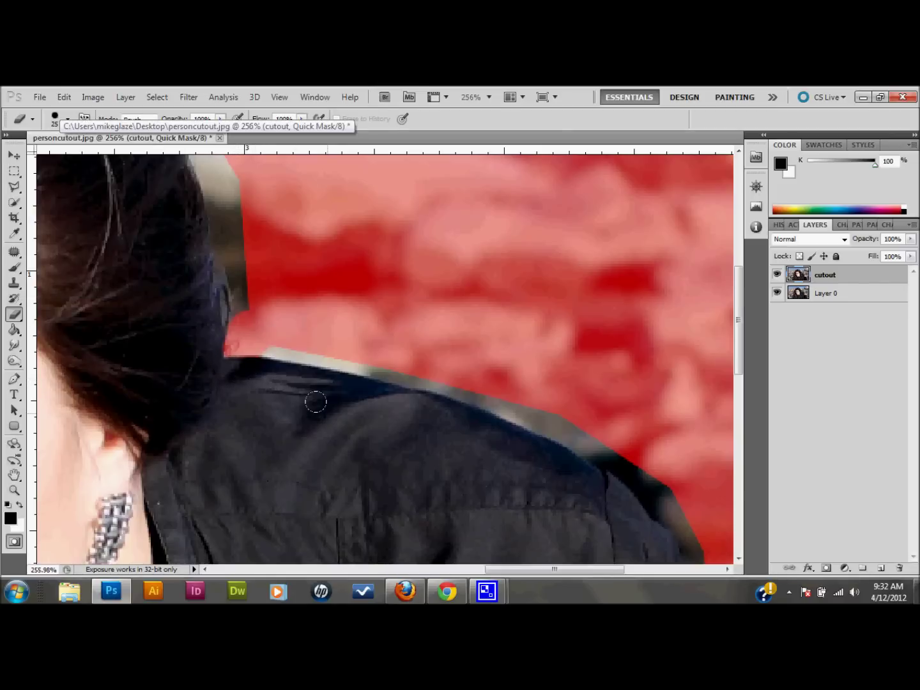
- Set the Brush to 20 px and mask the background strip along the top edge of the jacket's shoulder
key("b")
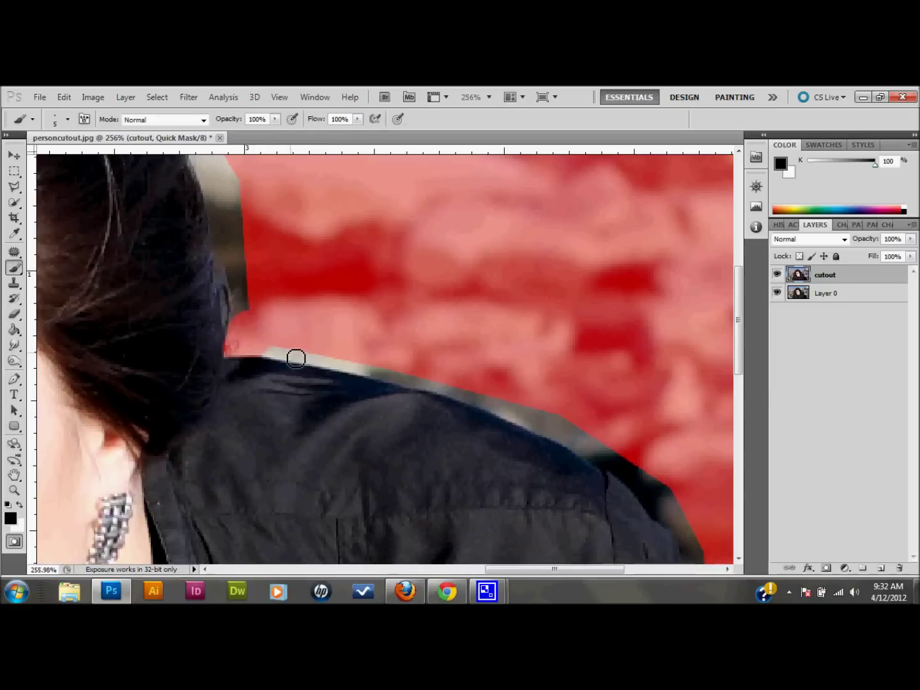
key("bracketright")
key("bracketright")
key("bracketright")
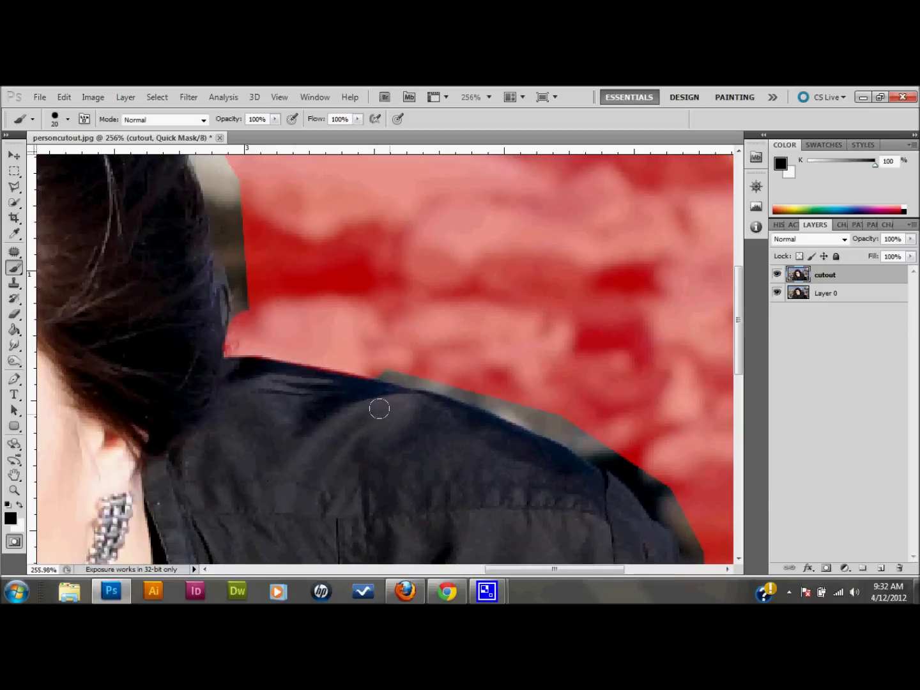
key("e")
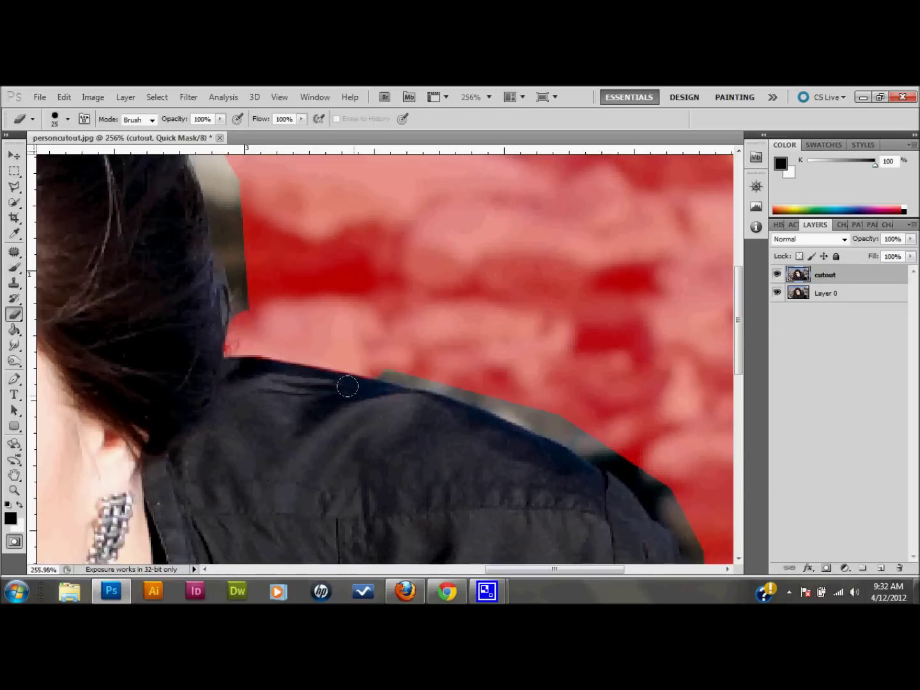
key("b")
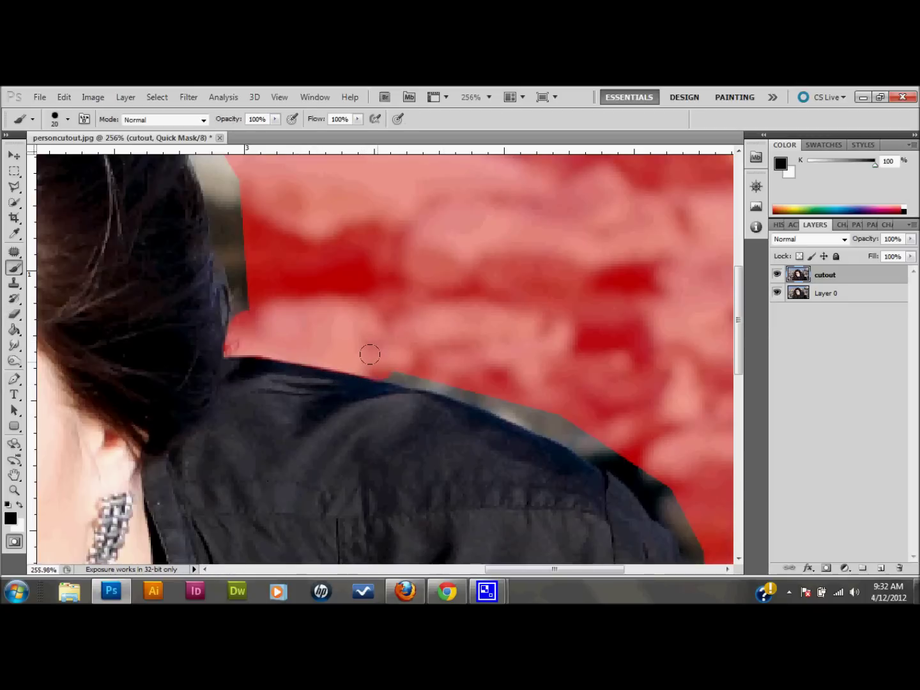
mouse_move(388, 380)
left_mouse_down()
mouse_move(388, 379)
mouse_move(404, 363)
mouse_move(430, 367)
mouse_move(518, 395)
mouse_move(495, 392)
mouse_move(620, 450)
left_mouse_up()
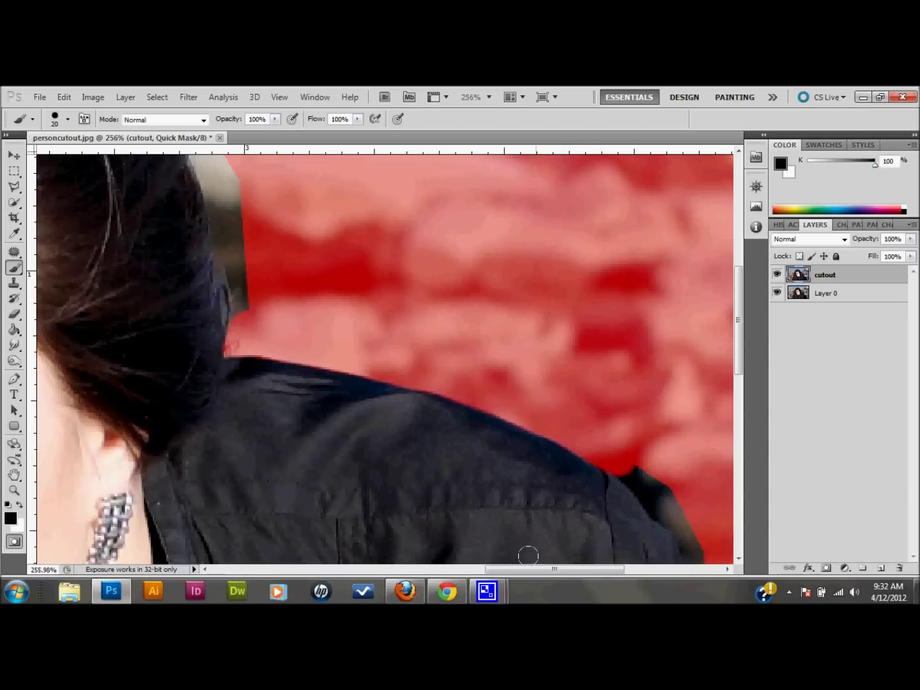
- Mask the leftover background around the outer curve of the shoulder, down to the start of the sleeve
scroll(571, 567, "right", 5)
scroll(581, 485, "down", 3)
scroll(576, 422, "down", 3)
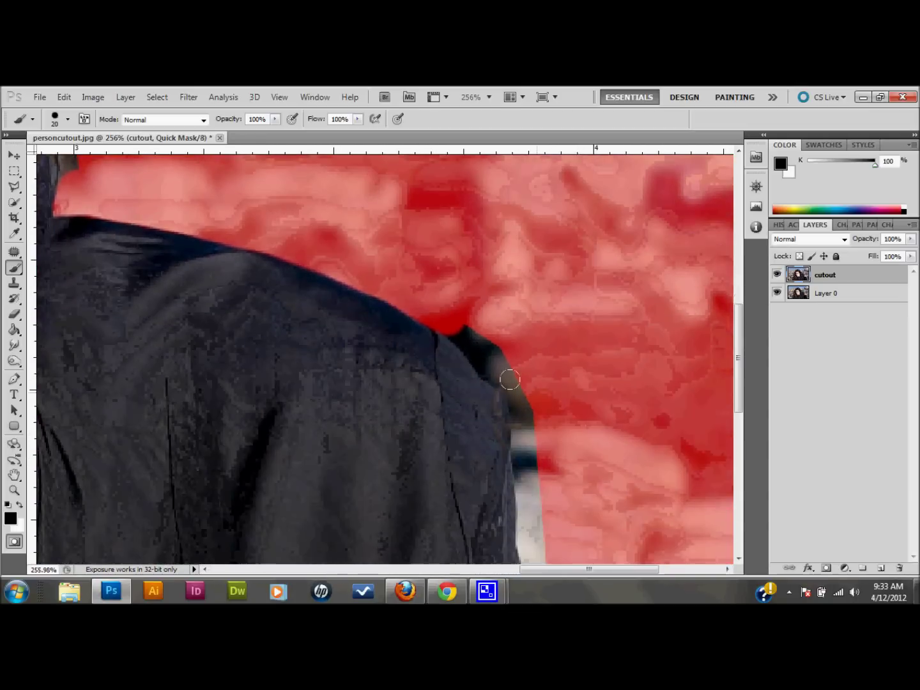
mouse_move(465, 333)
left_mouse_down()
mouse_move(484, 358)
mouse_move(516, 383)
left_mouse_up()
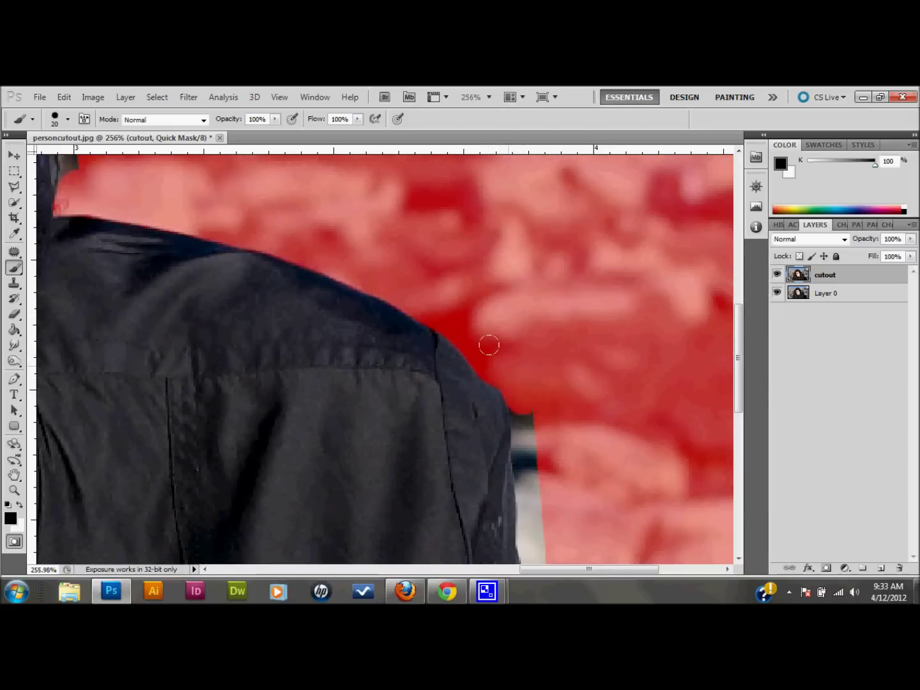
- Mask the background strip along the sleeve's outer edge, from below the shoulder down to the knee
scroll(505, 336, "down", 3)
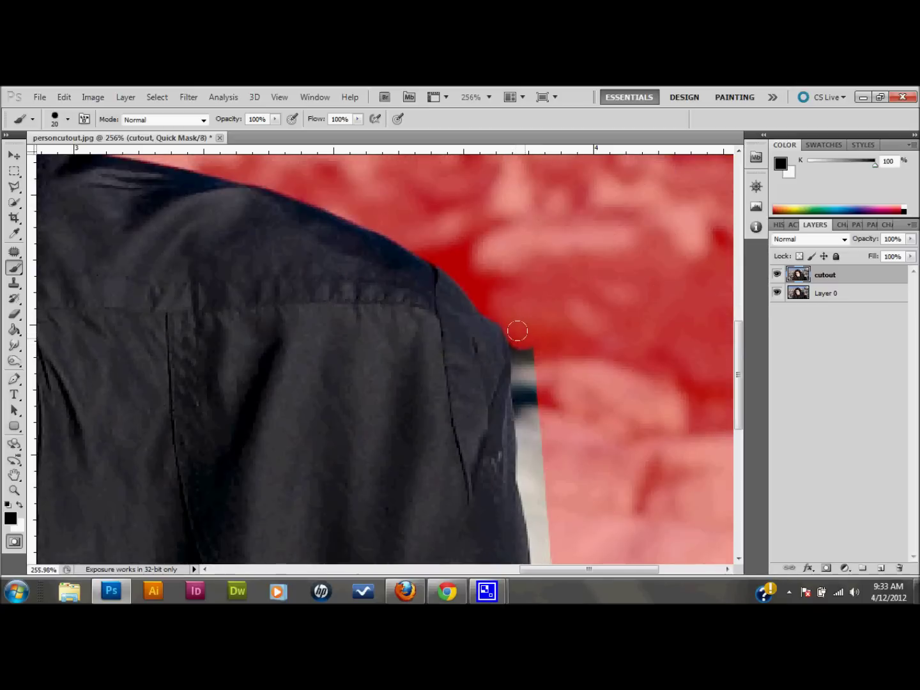
scroll(521, 354, "down", 1)
left_click_drag(520, 355, 522, 365)
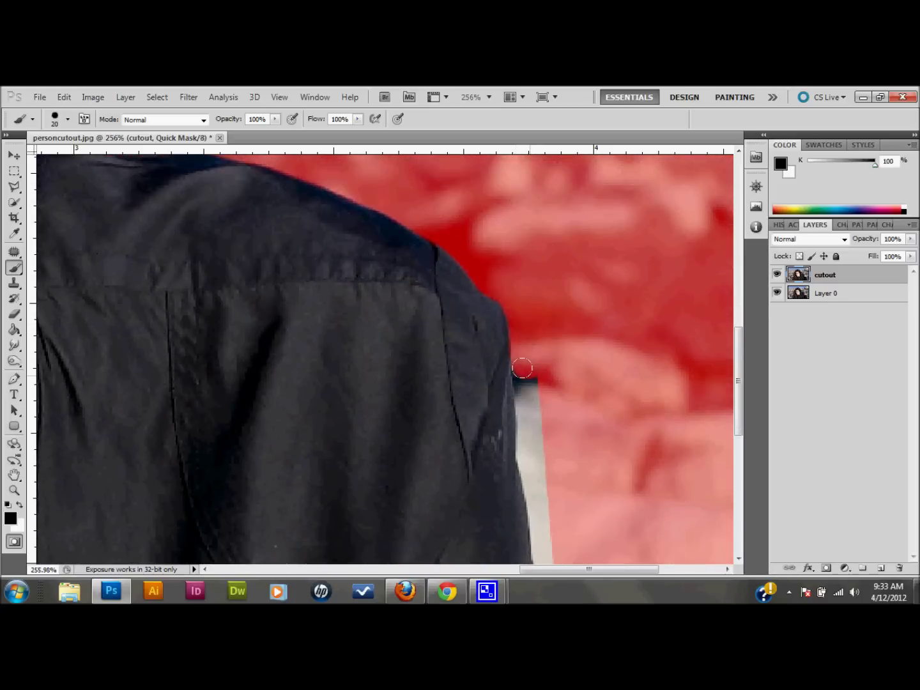
scroll(523, 374, "down", 3)
left_click_drag(526, 354, 526, 395)
scroll(528, 355, "down", 2)
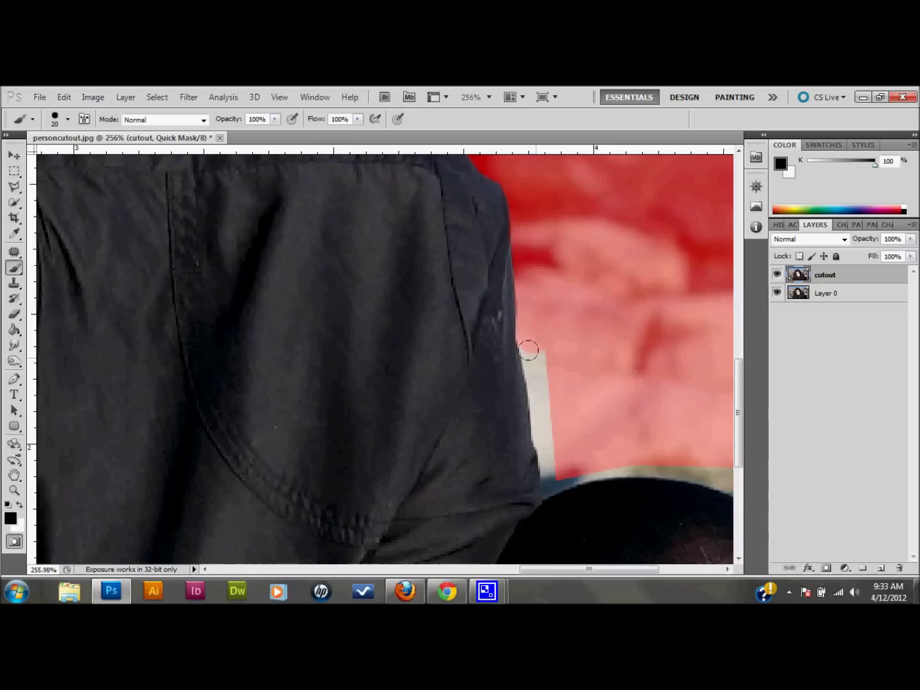
left_click_drag(529, 352, 531, 365)
scroll(535, 343, "down", 2)
mouse_move(537, 324)
left_mouse_down()
mouse_move(537, 349)
mouse_move(540, 338)
mouse_move(541, 354)
mouse_move(572, 376)
left_mouse_up()
scroll(540, 339, "down", 1)
scroll(544, 347, "down", 1)
scroll(546, 357, "down", 1)
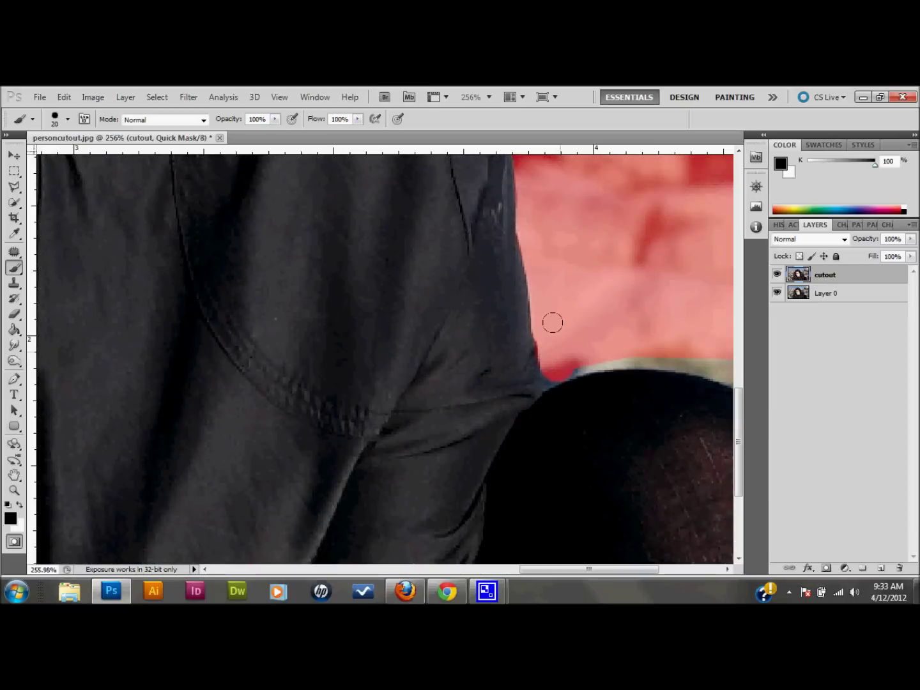
- Reduce the Brush to 4 px and mask the small background gap where the sleeve meets the knee
key("bracketleft")
key("bracketleft")
key("bracketleft")
key("bracketleft")
key("bracketleft")
key("bracketleft")
key("bracketleft")
mouse_move(553, 395)
left_mouse_down()
mouse_move(549, 371)
mouse_move(553, 395)
mouse_move(569, 385)
mouse_move(555, 383)
left_mouse_up()
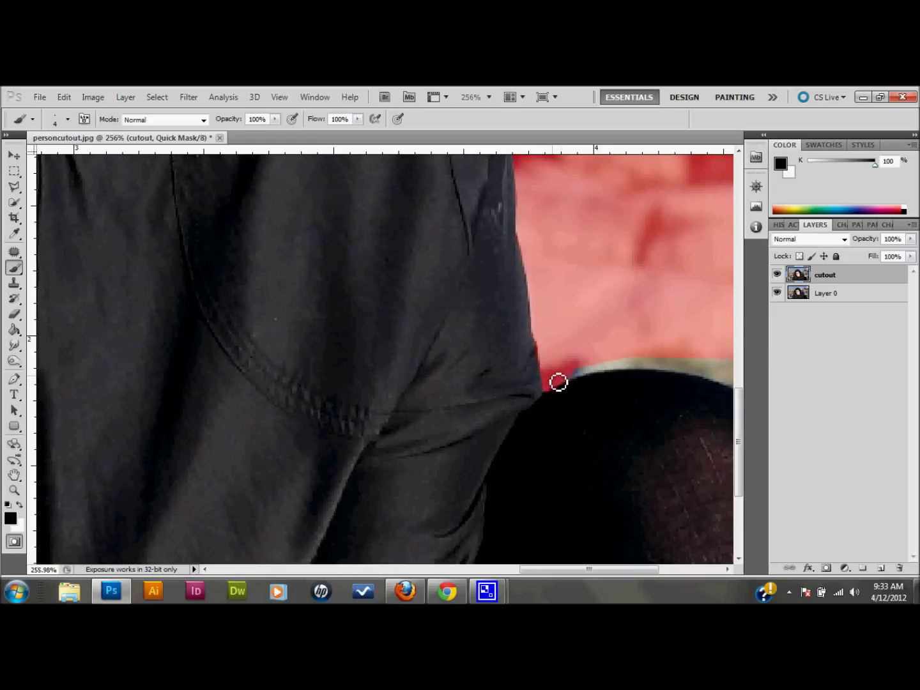
- Set the Brush to 20 px and mask the background strip over the top curve of the knee
left_click_drag(561, 569, 615, 570)
key("bracketright")
key("bracketright")
key("bracketright")
key("bracketright")
key("bracketright")
key("bracketright")
key("bracketright")
key("bracketright")
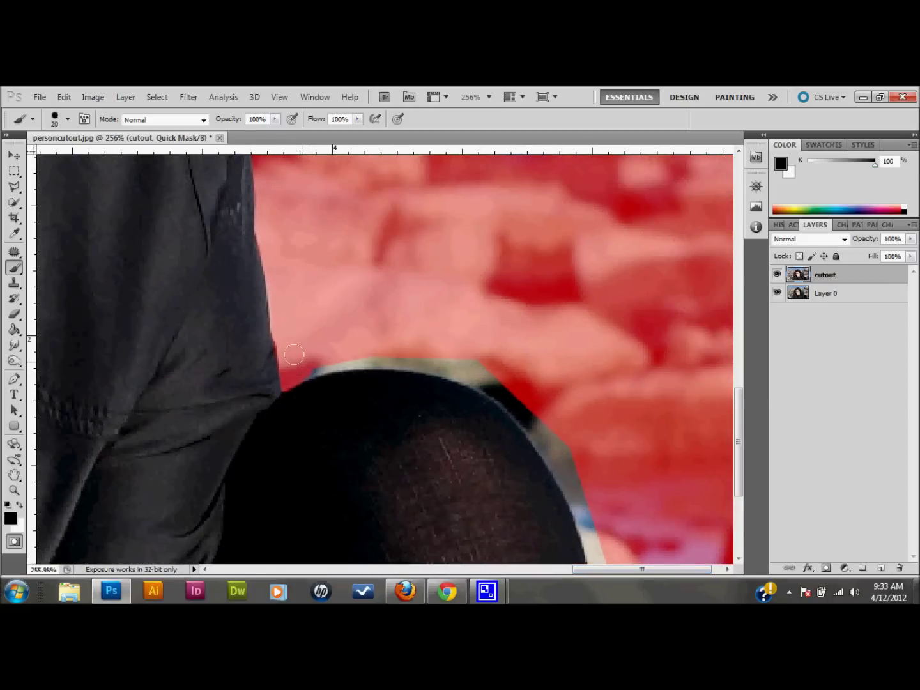
mouse_move(325, 348)
left_mouse_down()
mouse_move(410, 342)
mouse_move(403, 345)
mouse_move(477, 360)
mouse_move(535, 404)
mouse_move(556, 423)
left_mouse_up()
- Mask the background strip down the outer side of the leg to the photo's lower edge
scroll(556, 396, "down", 2)
mouse_move(555, 374)
left_mouse_down()
mouse_move(587, 417)
mouse_move(584, 394)
mouse_move(603, 373)
mouse_move(632, 490)
left_mouse_up()
scroll(566, 392, "down", 2)
scroll(594, 391, "down", 1)
scroll(593, 389, "down", 1)
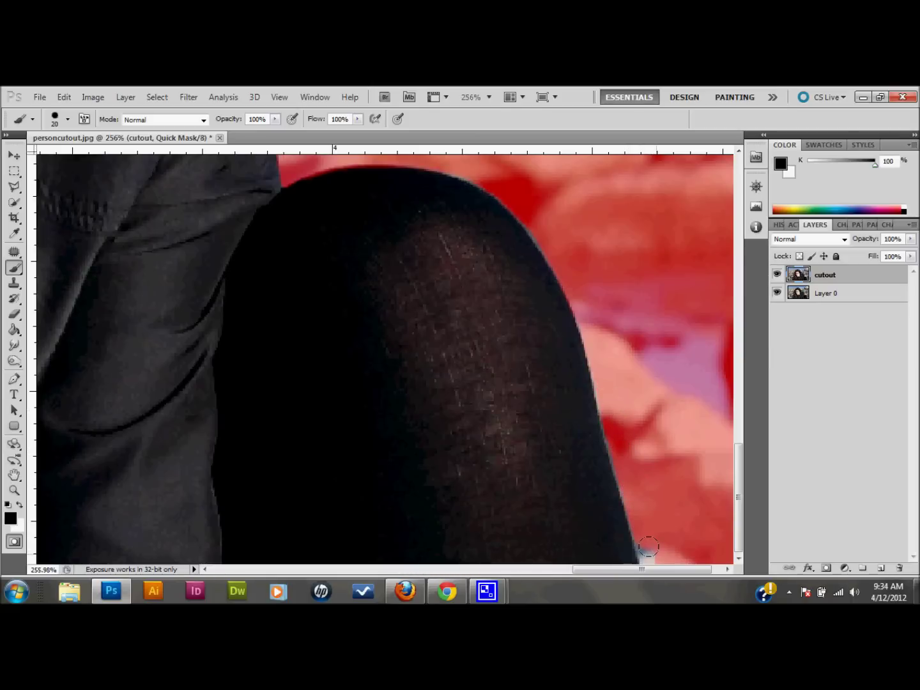
left_click_drag(649, 551, 655, 567)
- Leave Quick Mask mode and add a layer mask to the cutout layer from the resulting selection
scroll(559, 251, "up", 5)
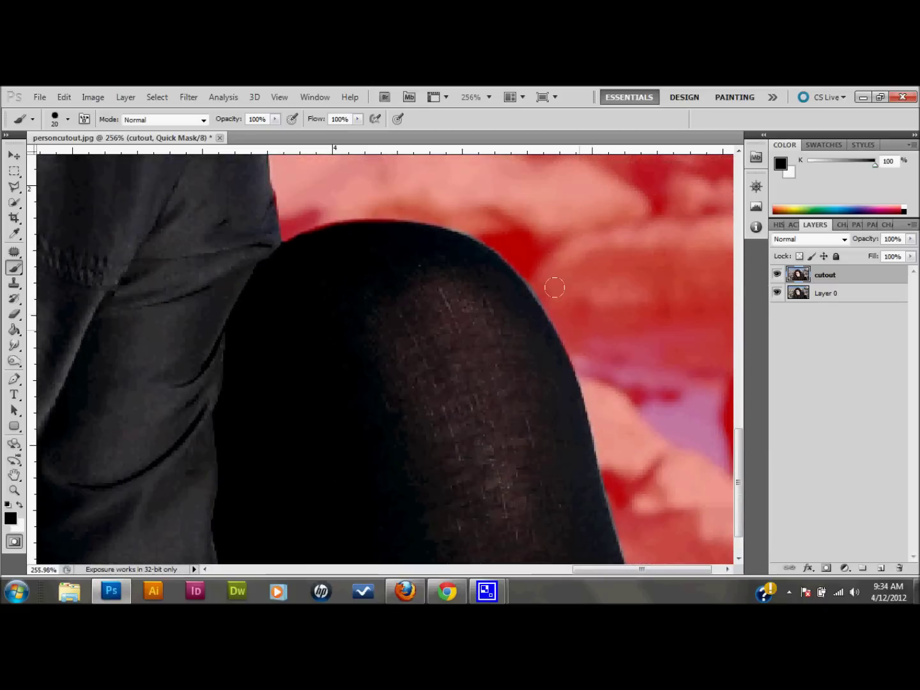
scroll(536, 275, "down", 5)
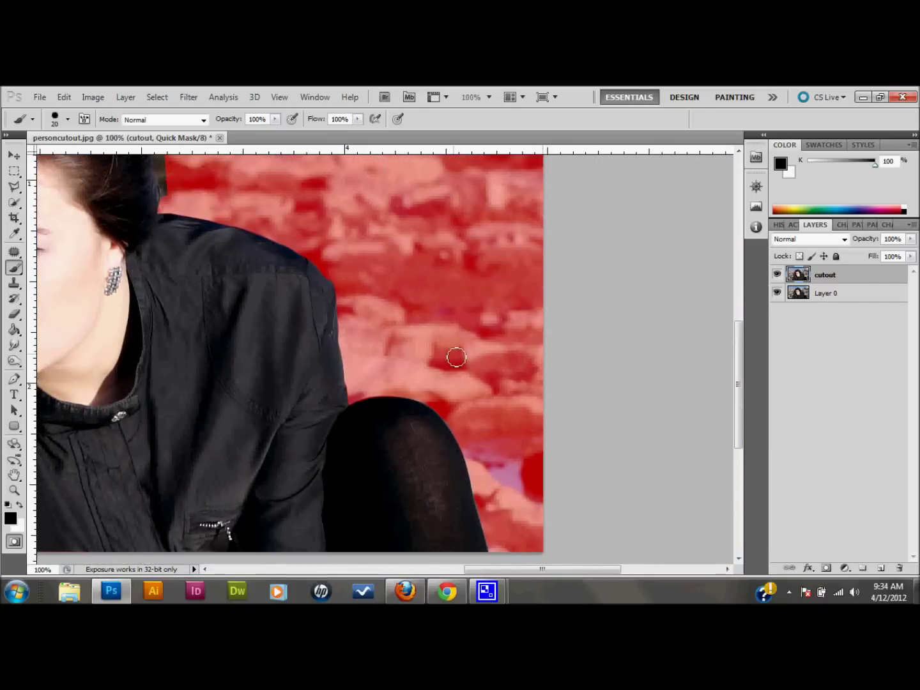
scroll(457, 358, "up", 2)
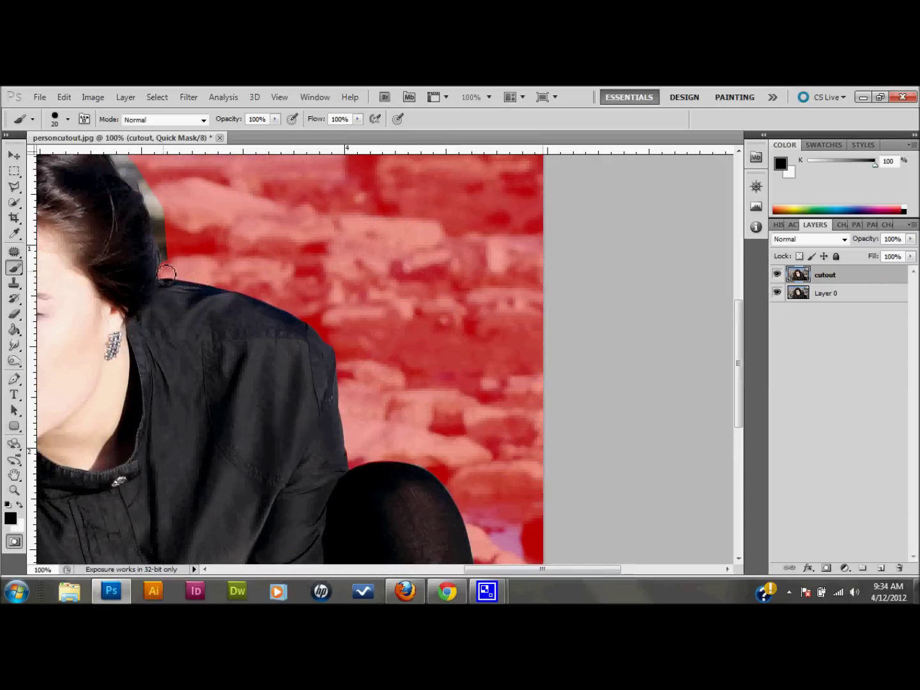
left_click(824, 275)
key("q")
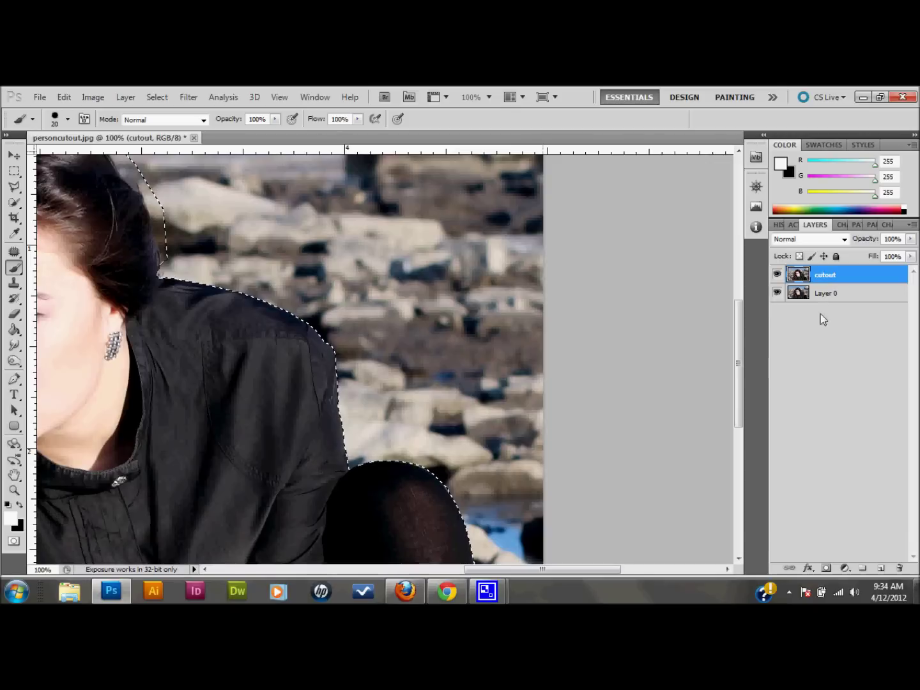
left_click(825, 570)
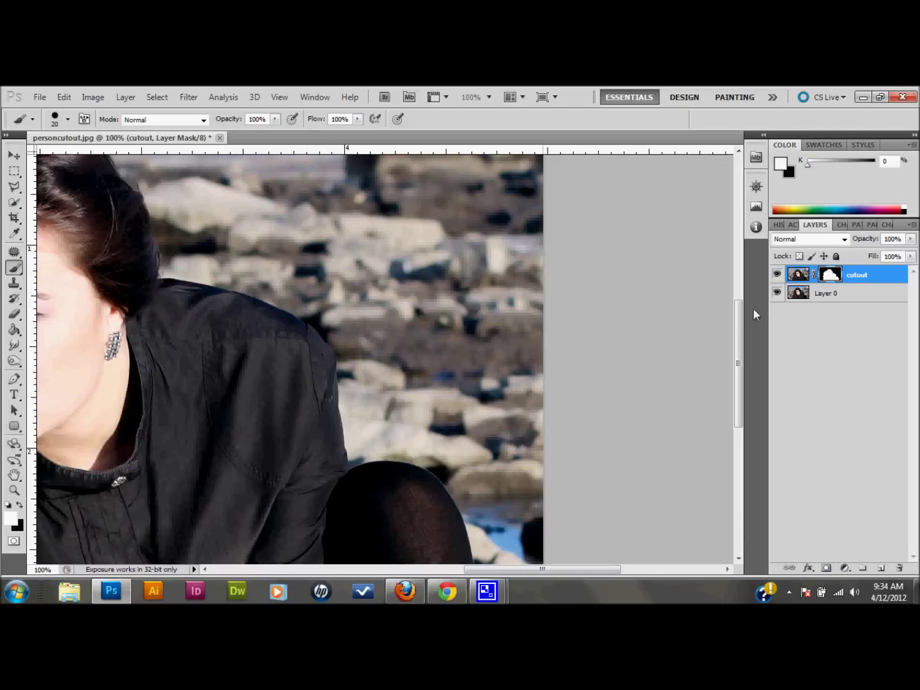
- Hide Layer 0 and inspect the cutout's edge around the sleeve and knee
left_click(848, 293)
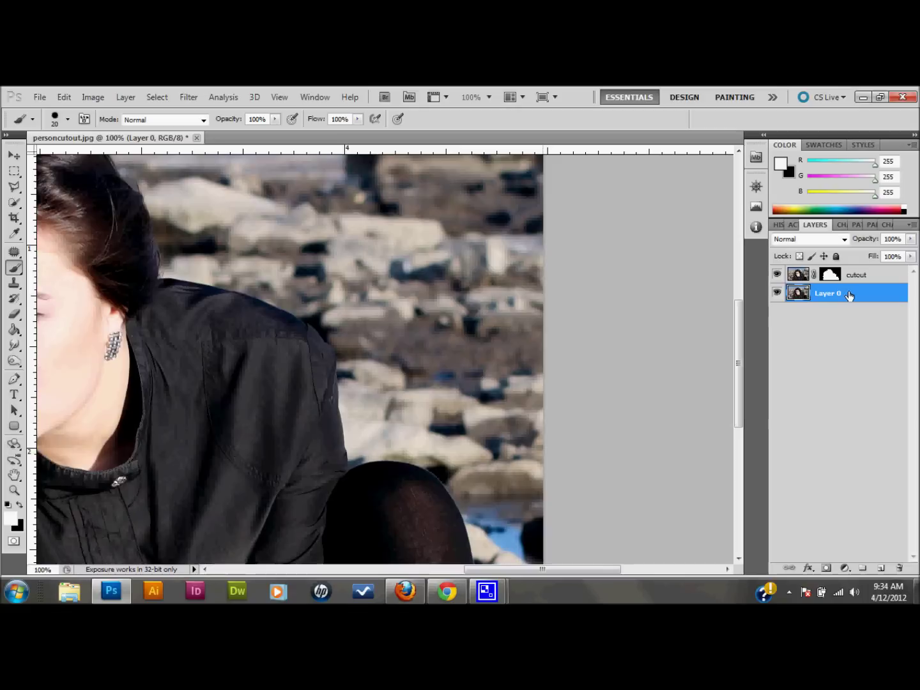
left_click(776, 293)
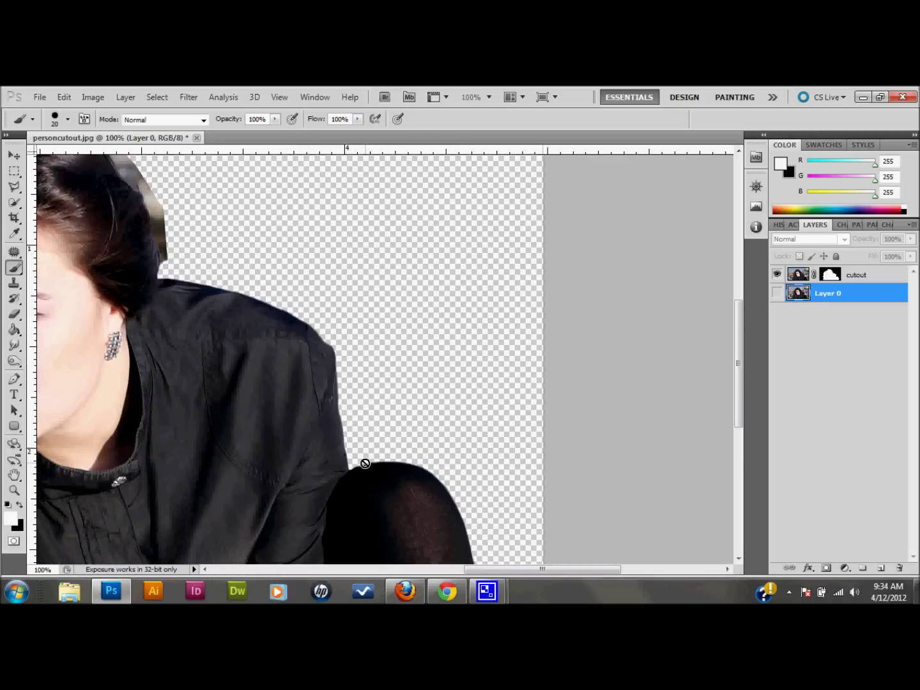
key("z")
left_click_drag(330, 439, 406, 493)
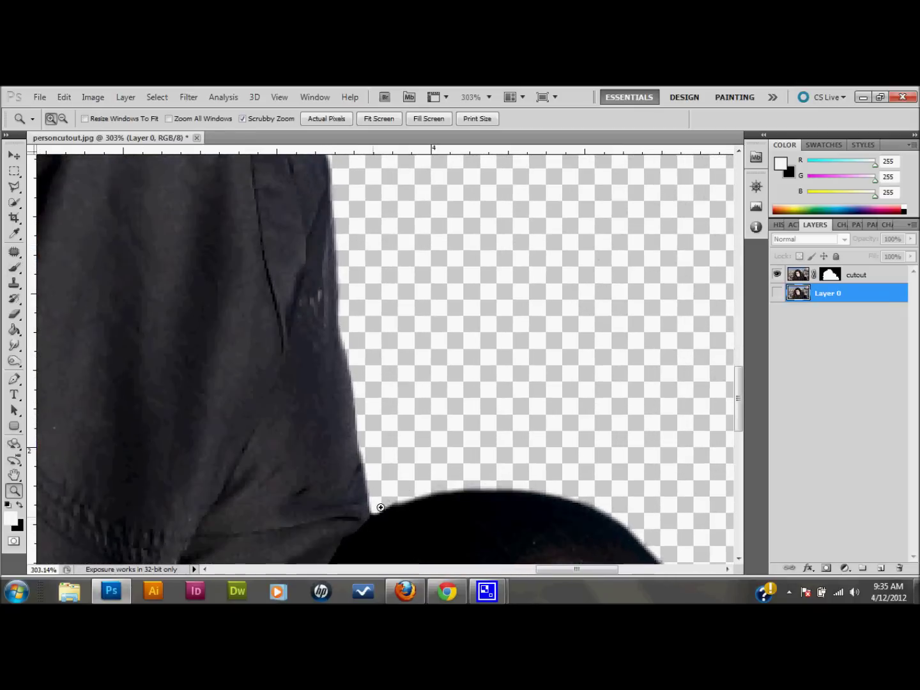
left_click_drag(376, 515, 343, 451)
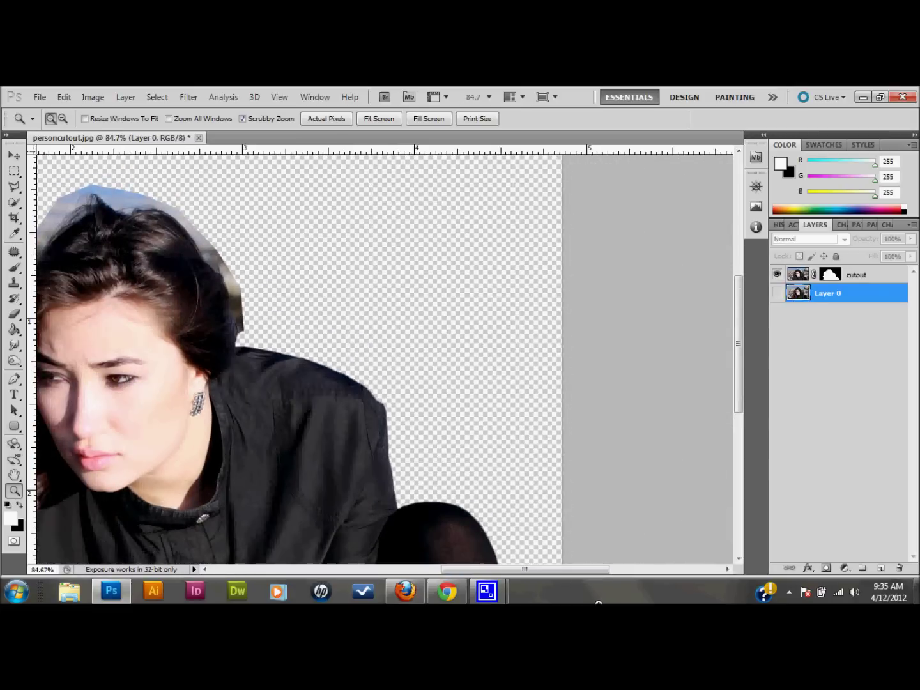
mouse_move(524, 569)
left_mouse_down()
mouse_move(488, 570)
mouse_move(526, 570)
left_mouse_up()
mouse_move(411, 505)
left_mouse_down()
mouse_move(466, 534)
mouse_move(428, 498)
left_mouse_up()
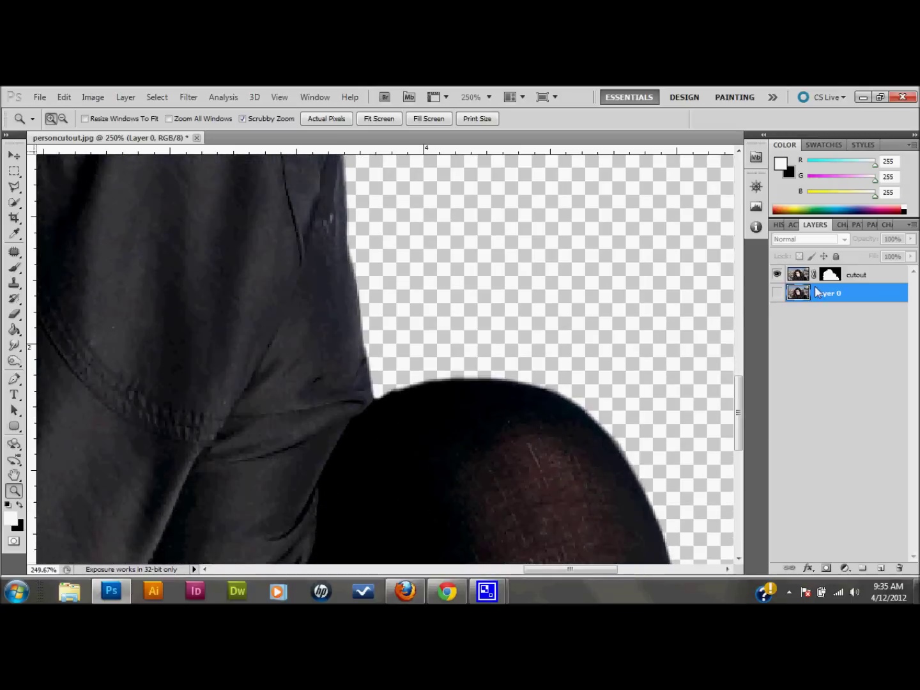
- Target the cutout layer's mask and touch up the corner between sleeve and knee with the Eraser at 8 px, then return to the Brush
left_click(826, 274)
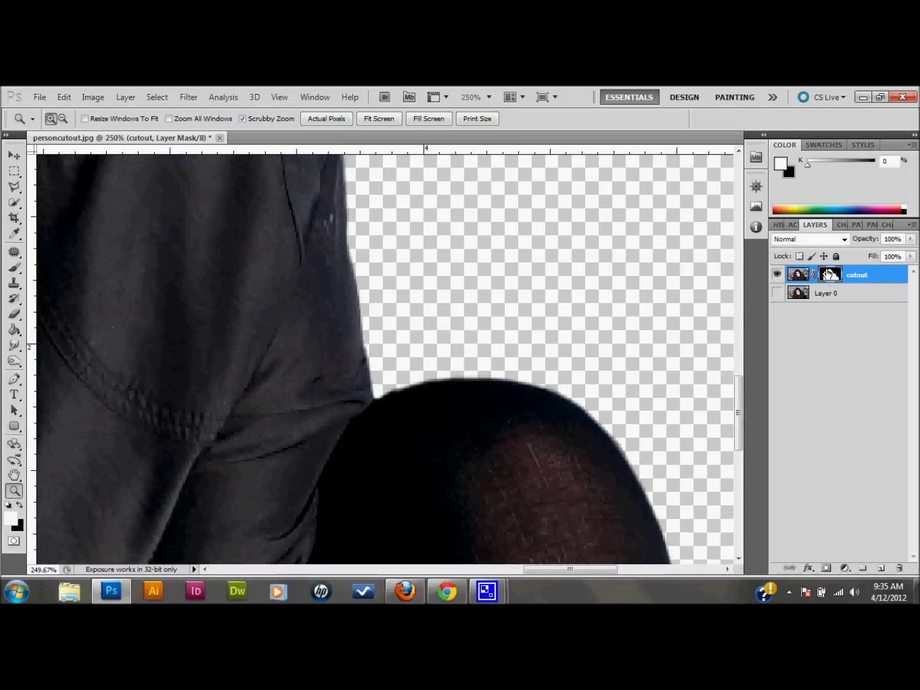
left_click(14, 313)
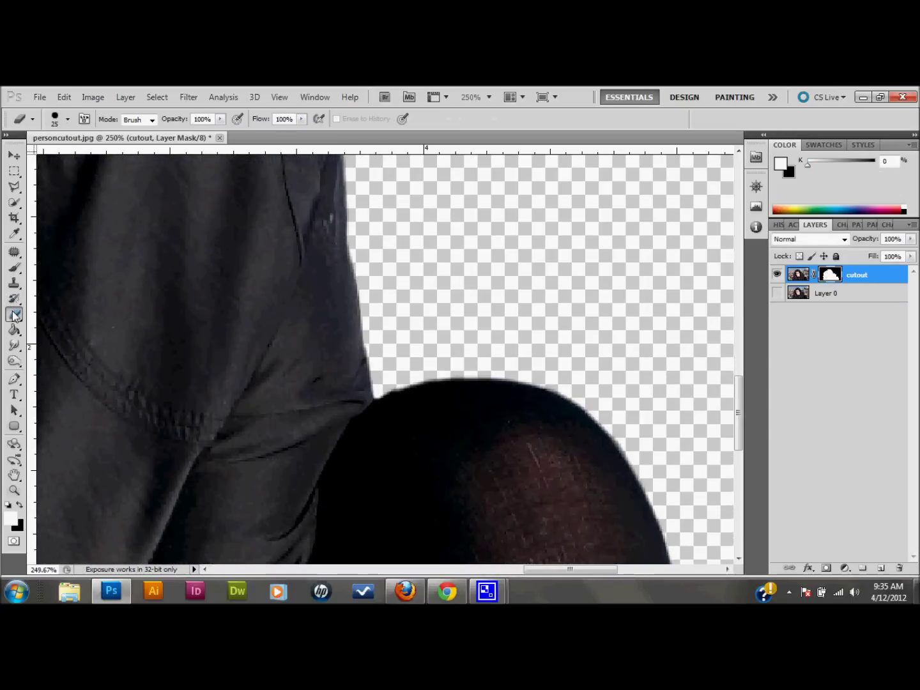
key("bracketleft")
key("bracketleft")
key("bracketleft")
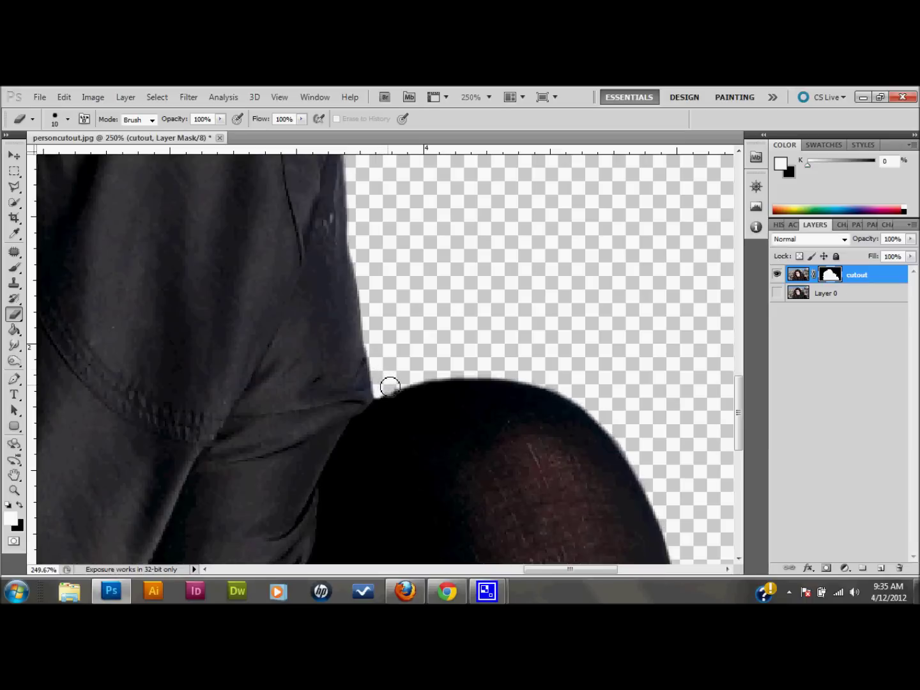
key("bracketleft")
key("bracketleft")
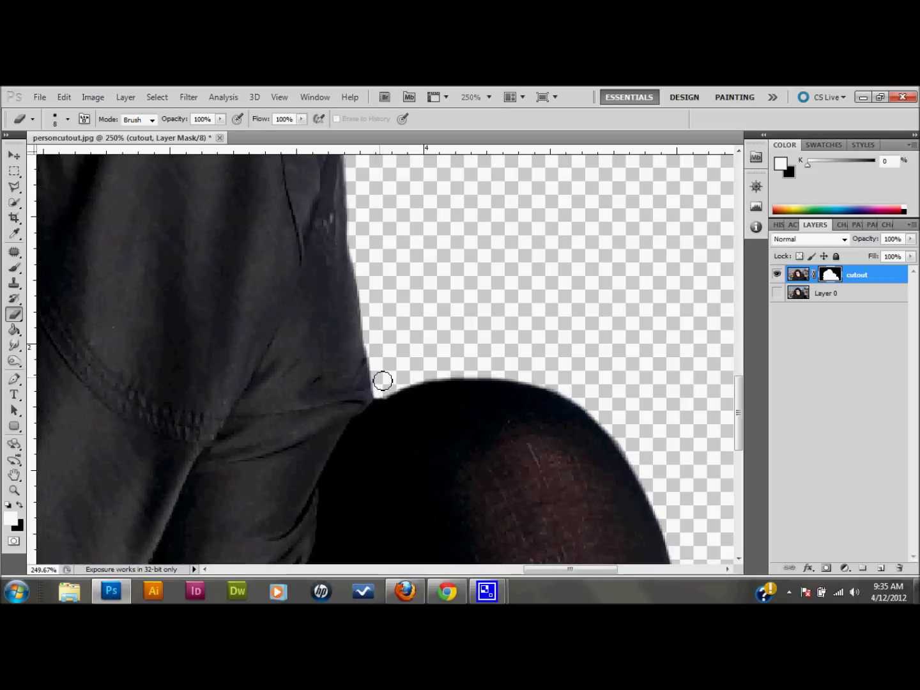
key("b")
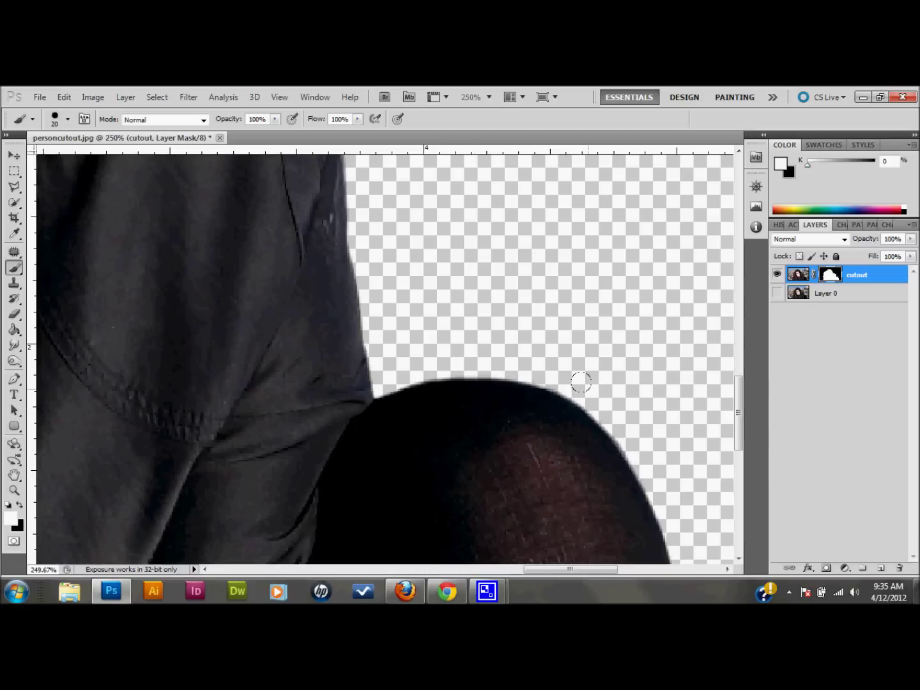
- Duplicate the cutout layer with its mask, rename the copy "hair" and hide the cutout layer
key("ctrl+minus")
key("ctrl+minus")
key("ctrl+minus")
key("ctrl+minus")
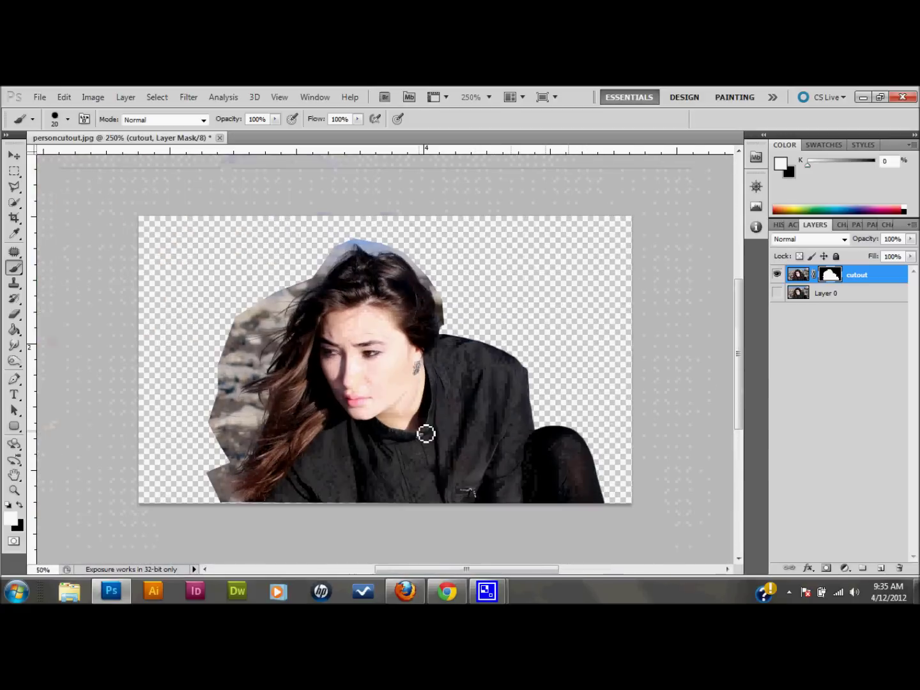
left_click(798, 275)
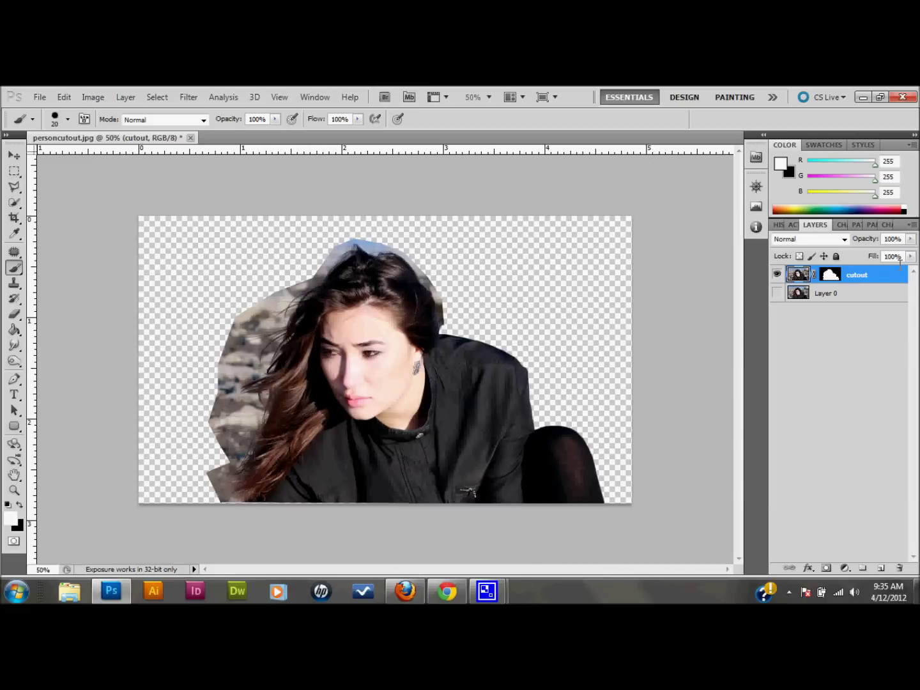
left_click_drag(892, 274, 896, 542)
left_click_drag(883, 555, 881, 573)
double_click(863, 276)
type("h")
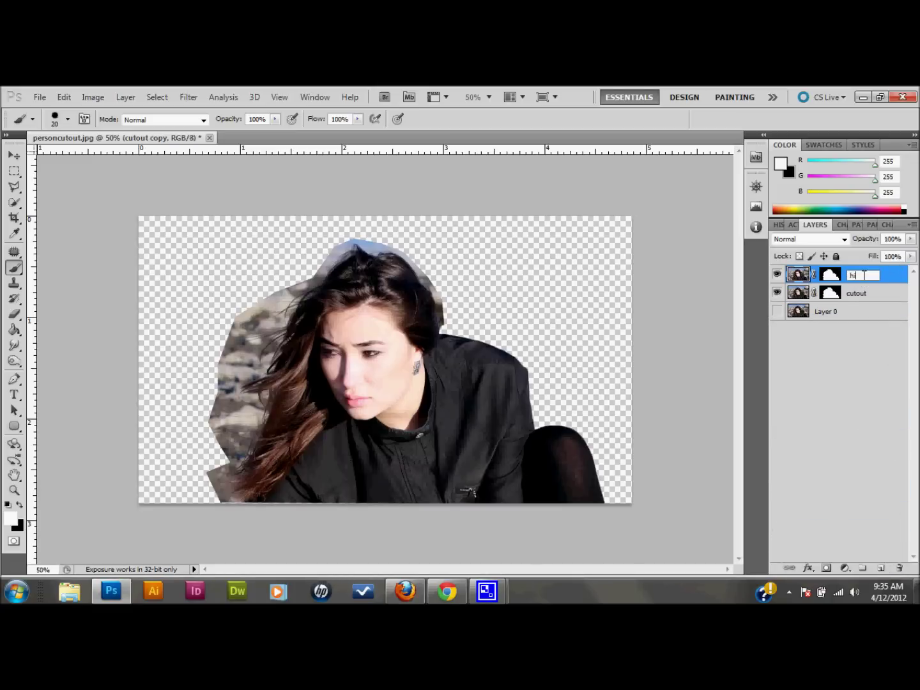
type("air")
key("Return")
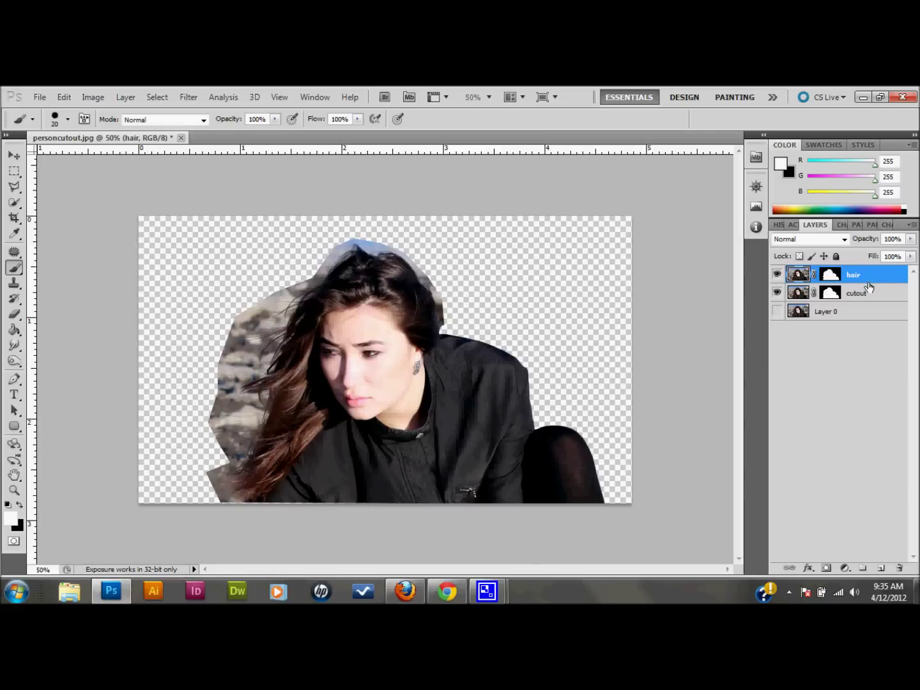
left_click(777, 294)
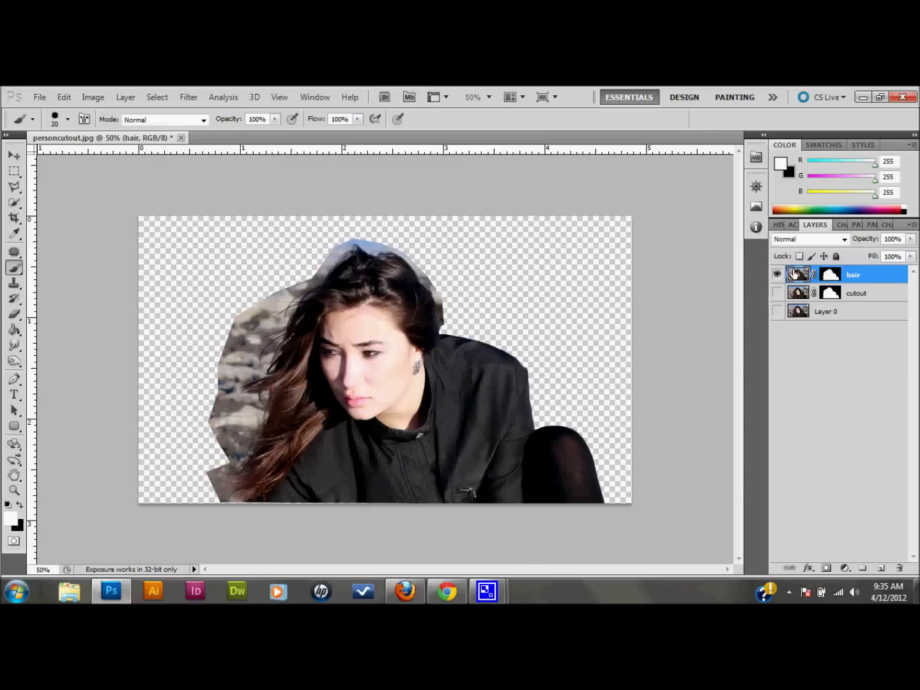
- On the hair layer's mask, outline the face, jacket and leg with the Polygonal Lasso, remove that area and deselect
left_click(830, 274)
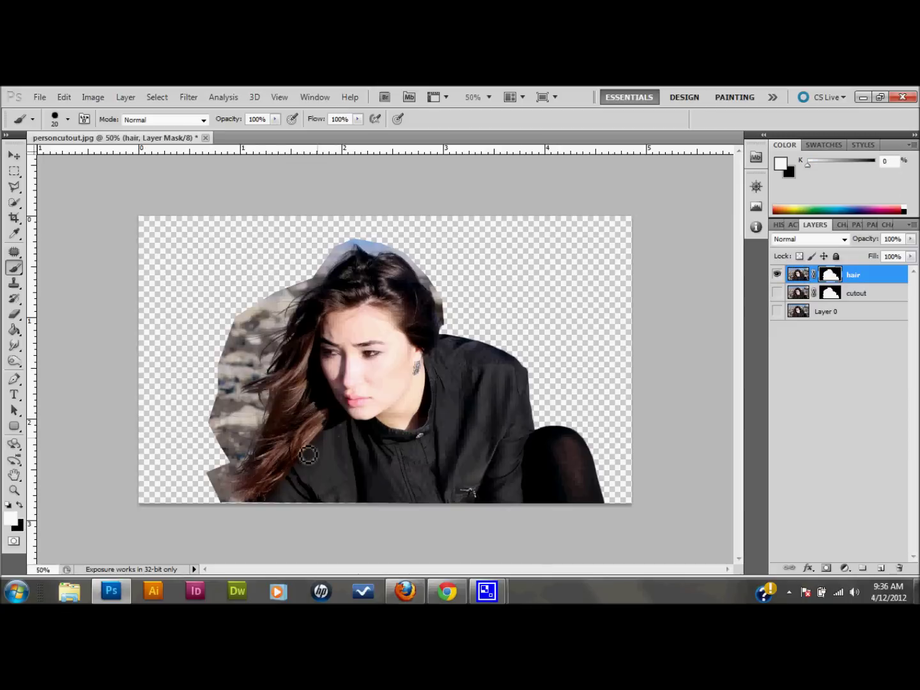
left_click(14, 187)
left_click(265, 501)
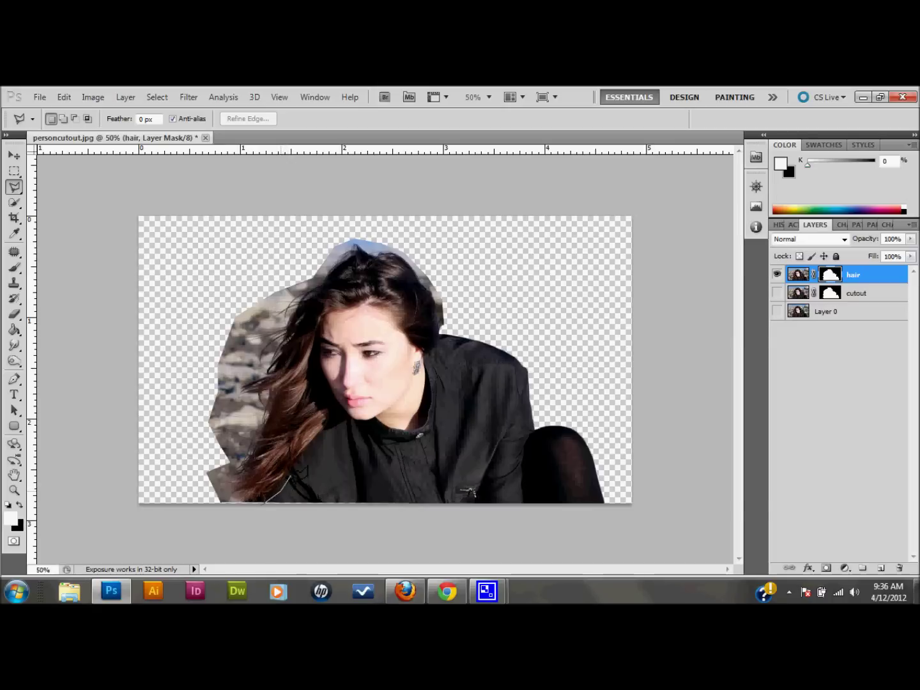
left_click(349, 419)
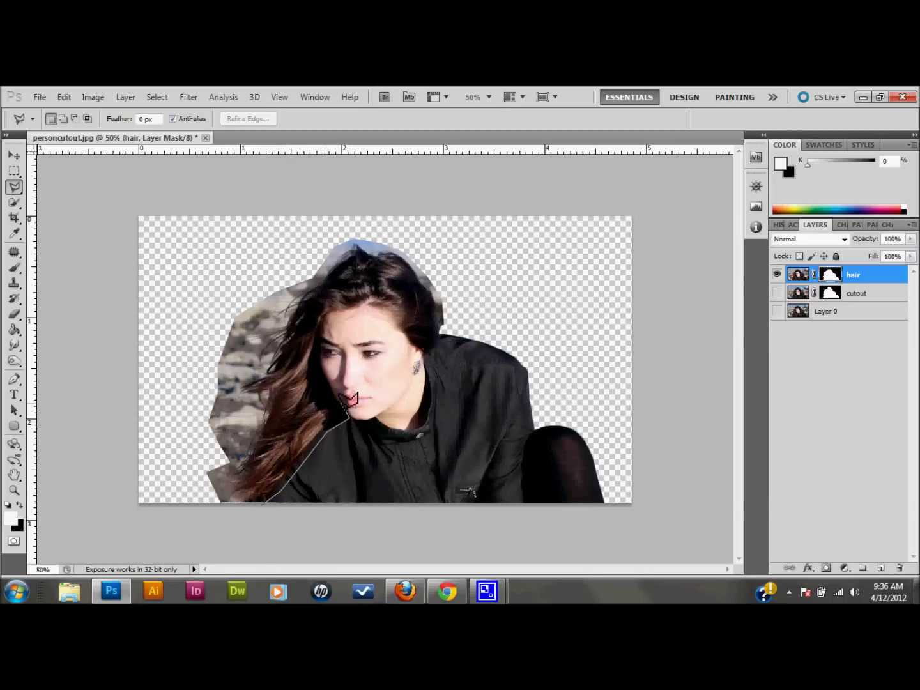
left_click(324, 363)
left_click(323, 328)
left_click(342, 308)
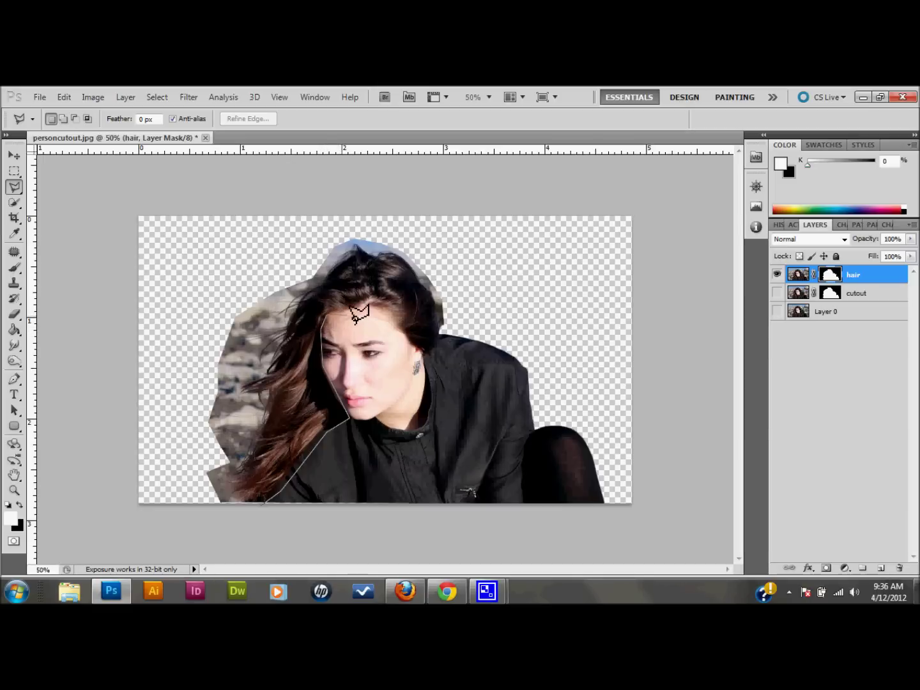
left_click(377, 311)
left_click(427, 359)
left_click(446, 332)
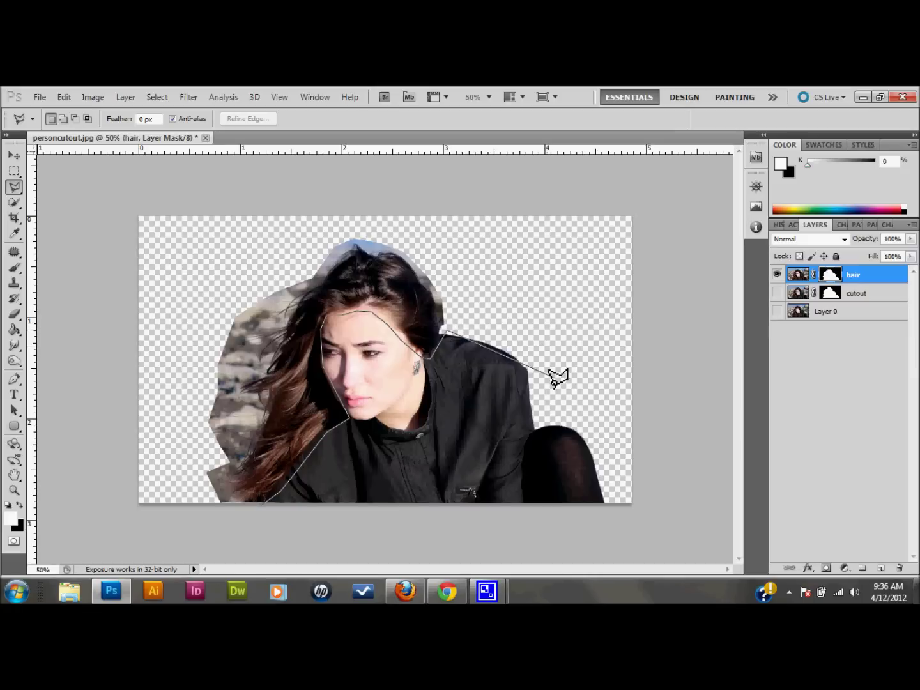
left_click(523, 351)
left_click(539, 379)
left_click(631, 455)
double_click(624, 519)
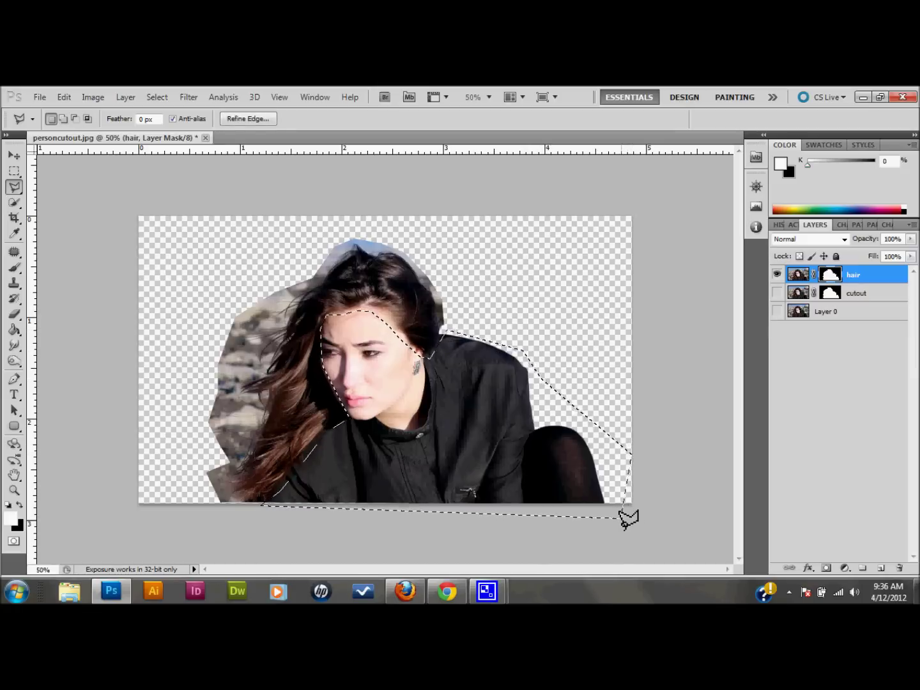
key("Delete")
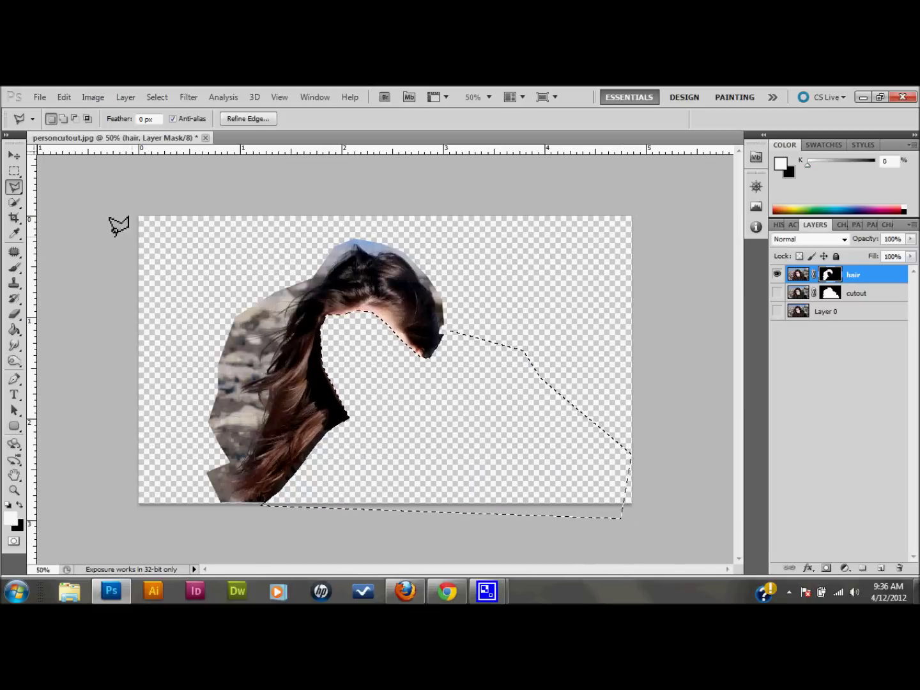
key("m")
key("ctrl+d")
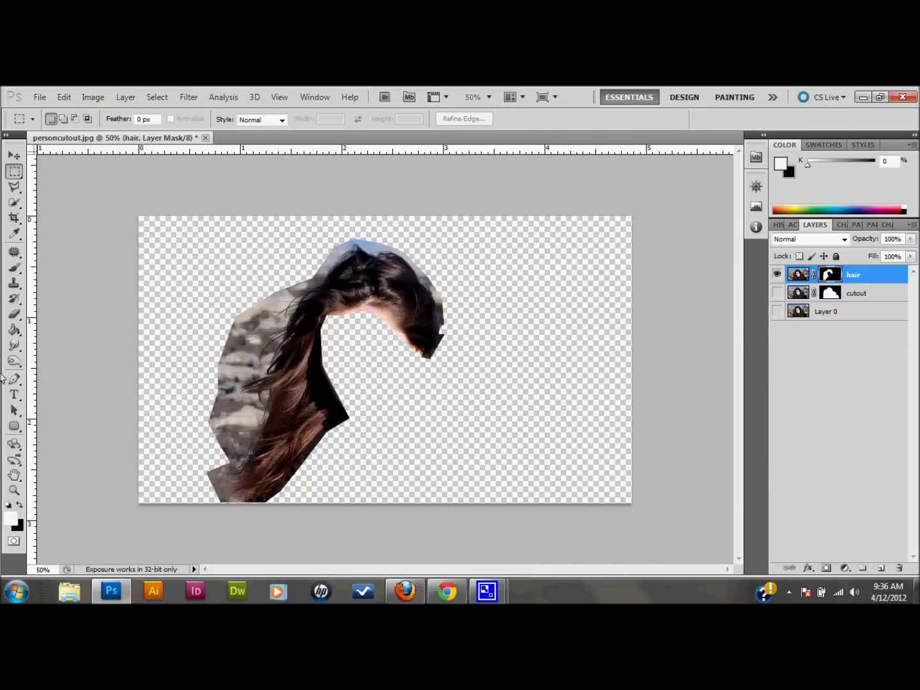
- Select the hair from its lower ends to the crown with the Quick Selection tool, subtracting the spill along its inner edge
left_click(15, 203)
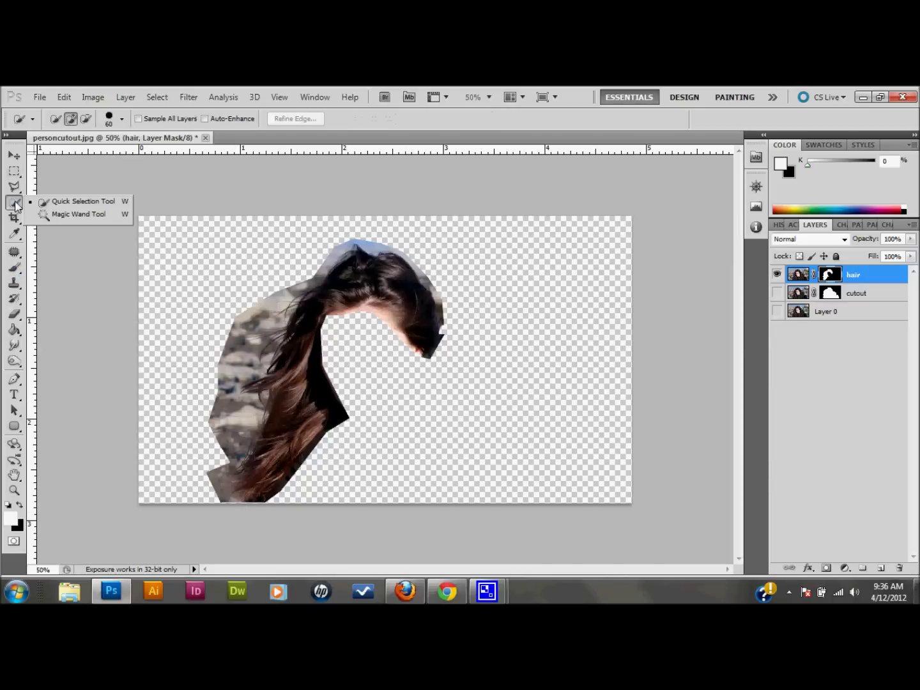
left_click(84, 202)
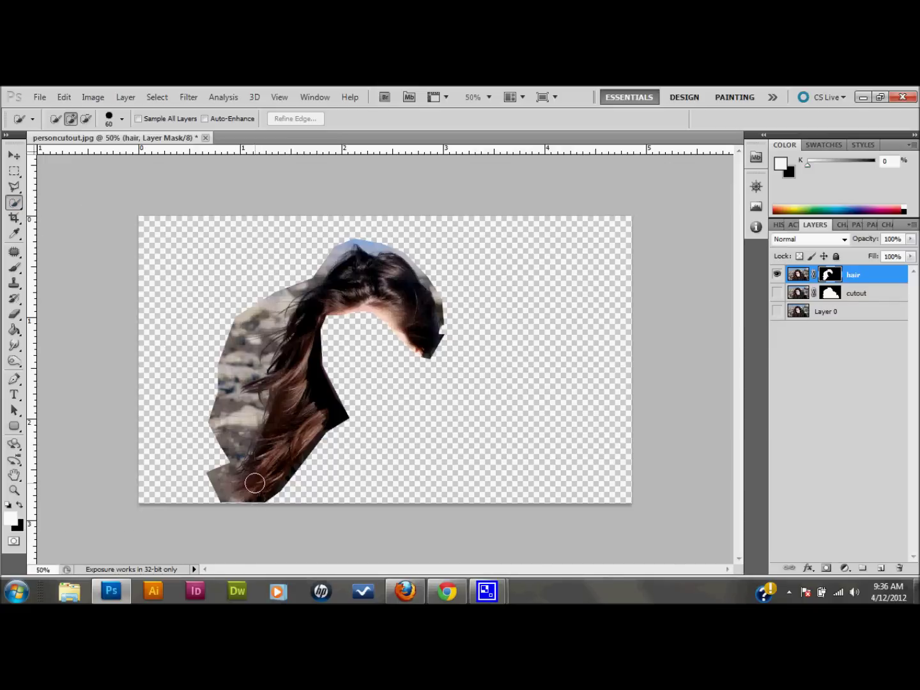
mouse_move(280, 436)
left_mouse_down()
mouse_move(298, 397)
mouse_move(309, 320)
mouse_move(372, 280)
mouse_move(425, 338)
left_mouse_up()
key("alt")
mouse_move(331, 349)
left_mouse_down()
mouse_move(331, 329)
mouse_move(347, 392)
mouse_move(376, 413)
mouse_move(361, 437)
mouse_move(284, 473)
mouse_move(298, 477)
mouse_move(281, 504)
mouse_move(300, 496)
left_mouse_up()
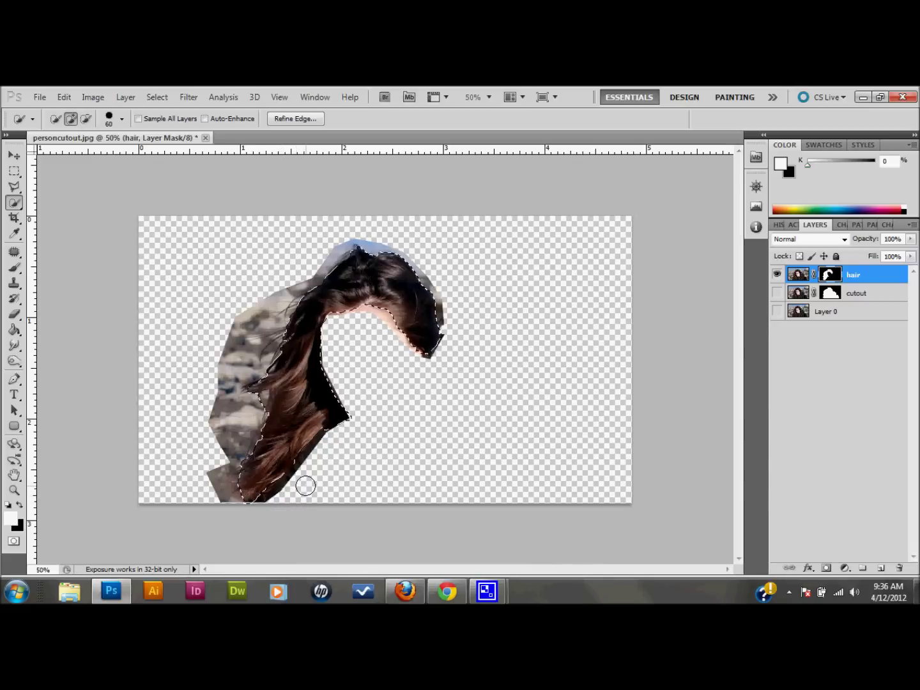
key("ctrl+plus")
key("ctrl+plus")
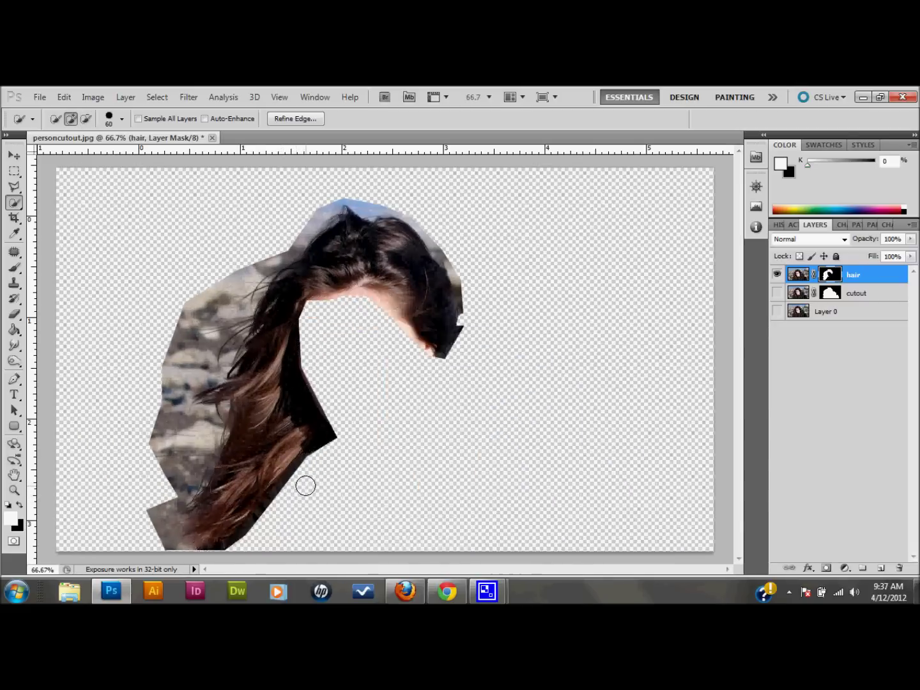
- Target the hair layer's image instead of its mask and open Refine Edge for the hair selection, keeping the On Black view
key("ctrl+minus")
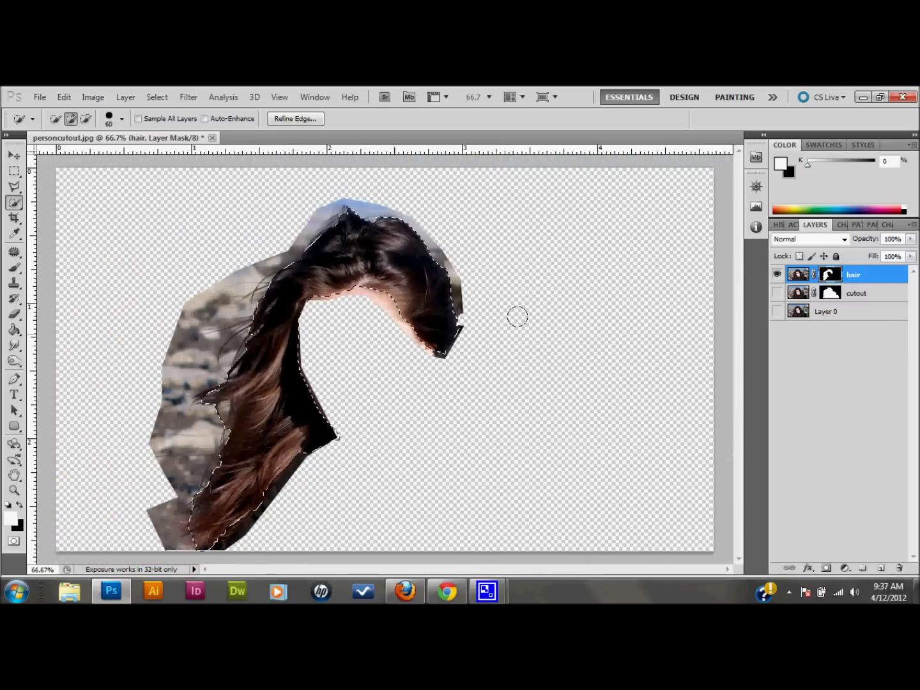
left_click(796, 276)
left_click(796, 276)
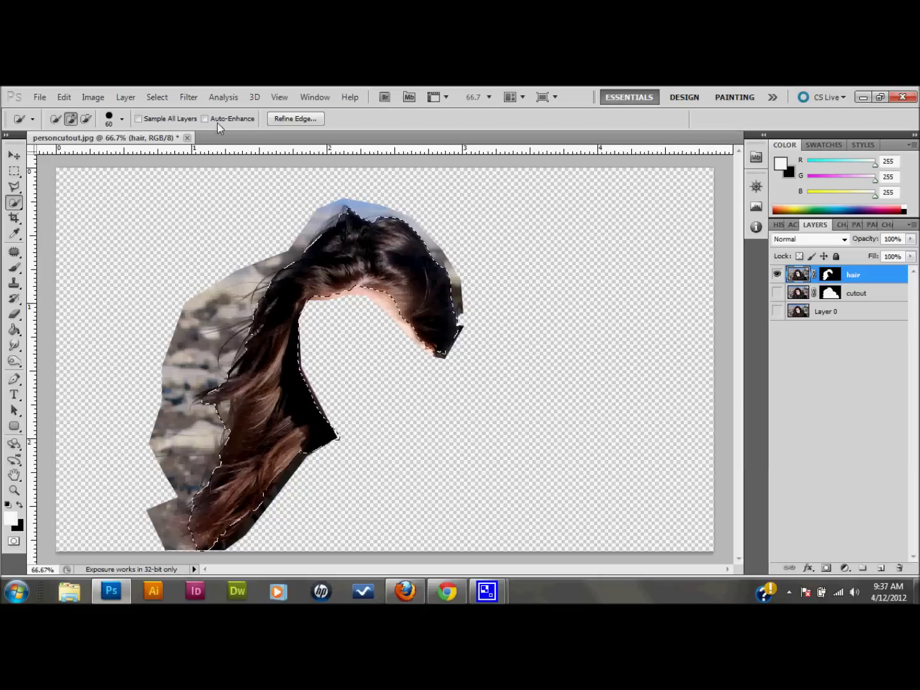
left_click(165, 101)
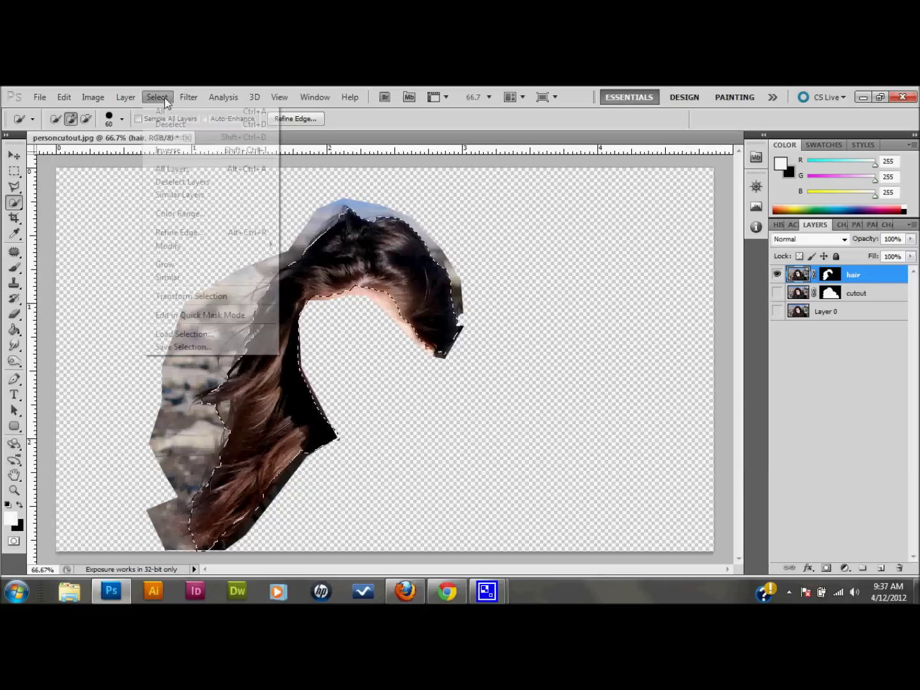
left_click(180, 235)
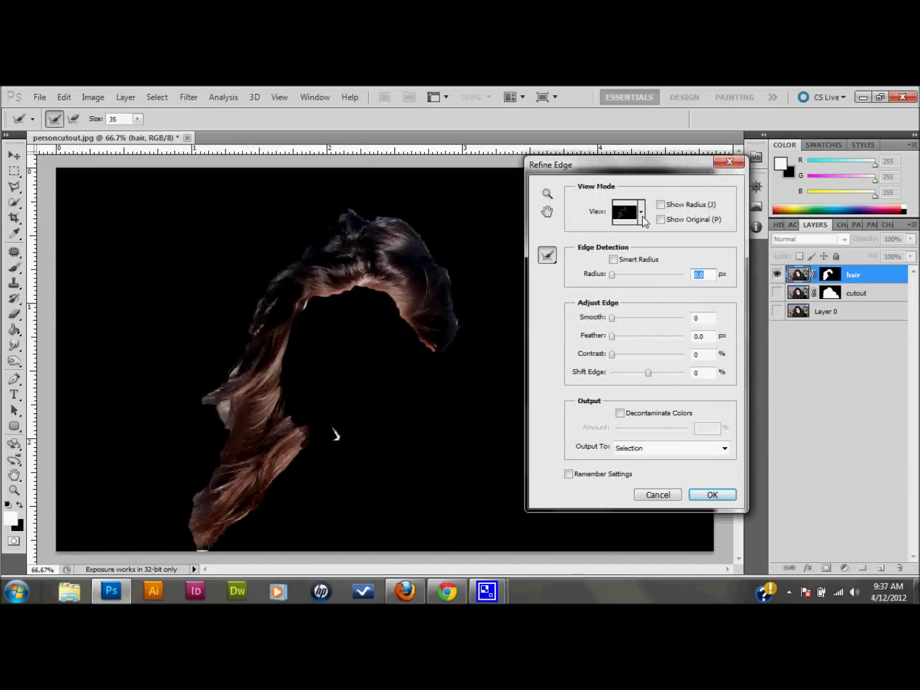
left_click(642, 212)
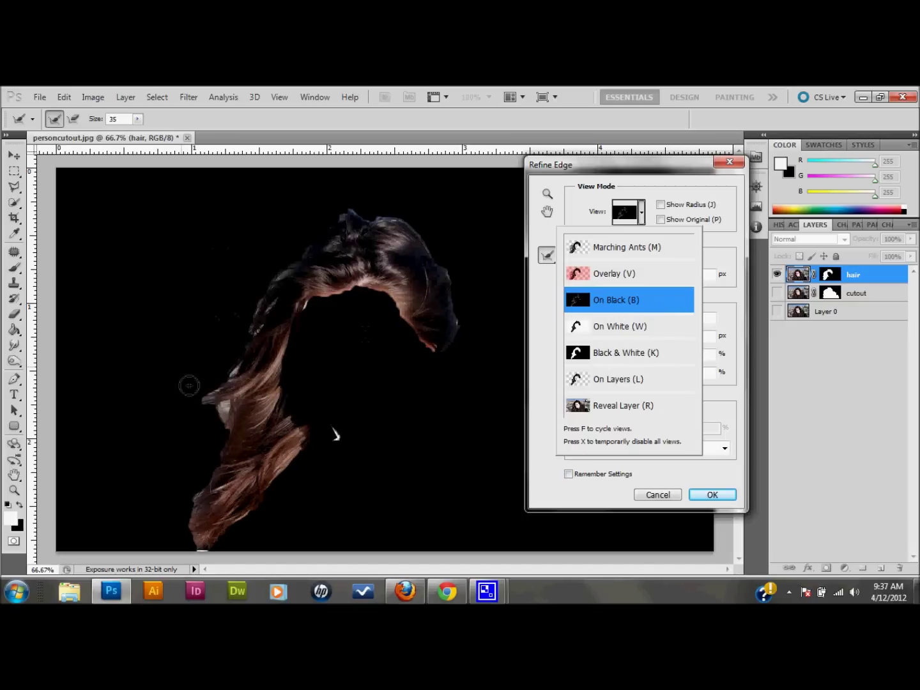
left_click(547, 400)
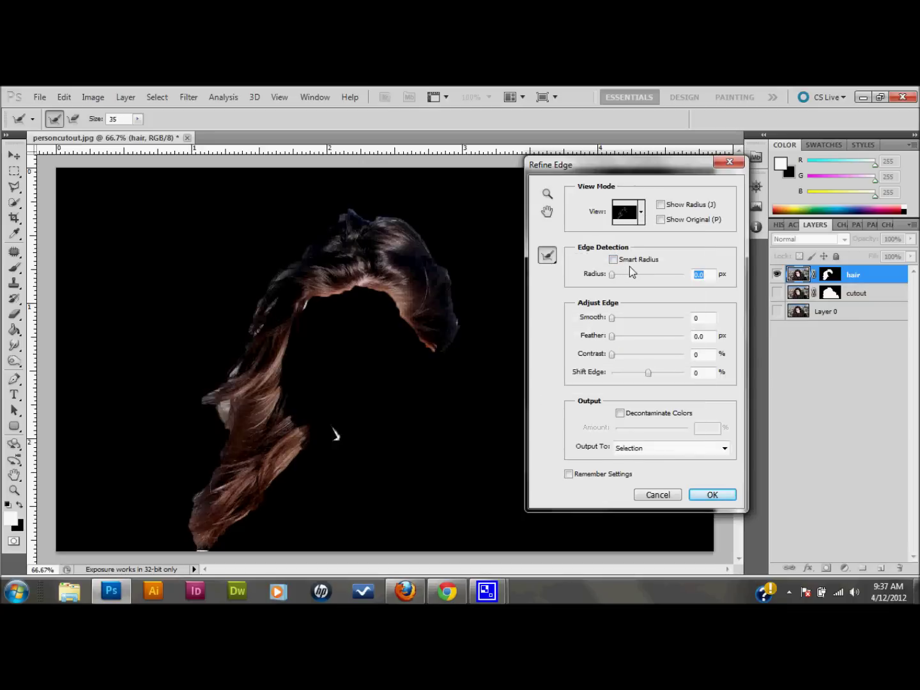
- Enable Smart Radius with a 250 px radius and turn on Decontaminate Colors at 22% for the hair edge
left_click(613, 260)
left_click_drag(612, 274, 717, 275)
left_click(620, 414)
left_click_drag(652, 433, 795, 433)
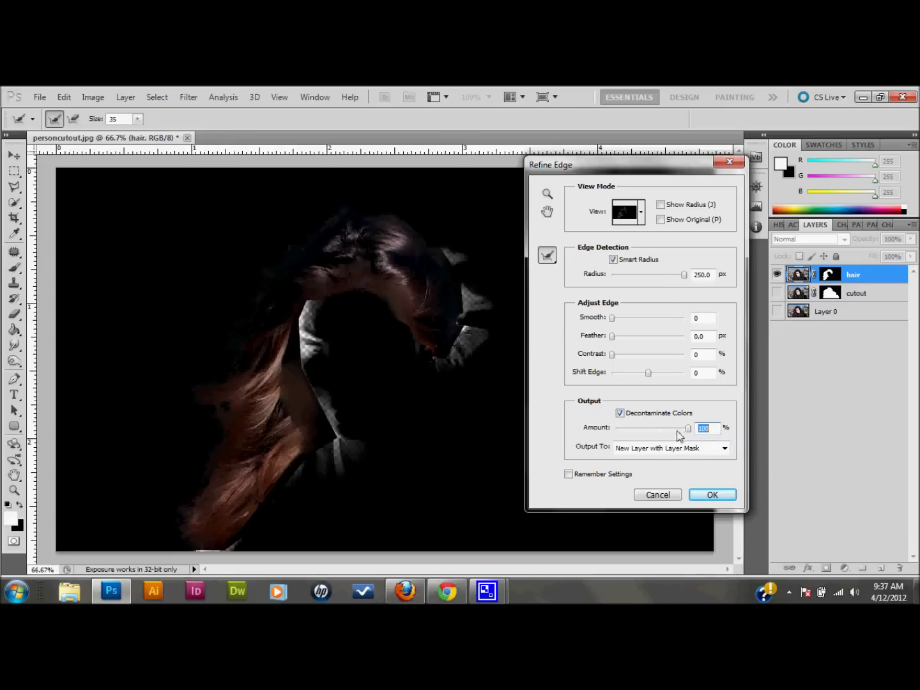
left_click_drag(396, 287, 383, 295)
left_click_drag(646, 435, 636, 437)
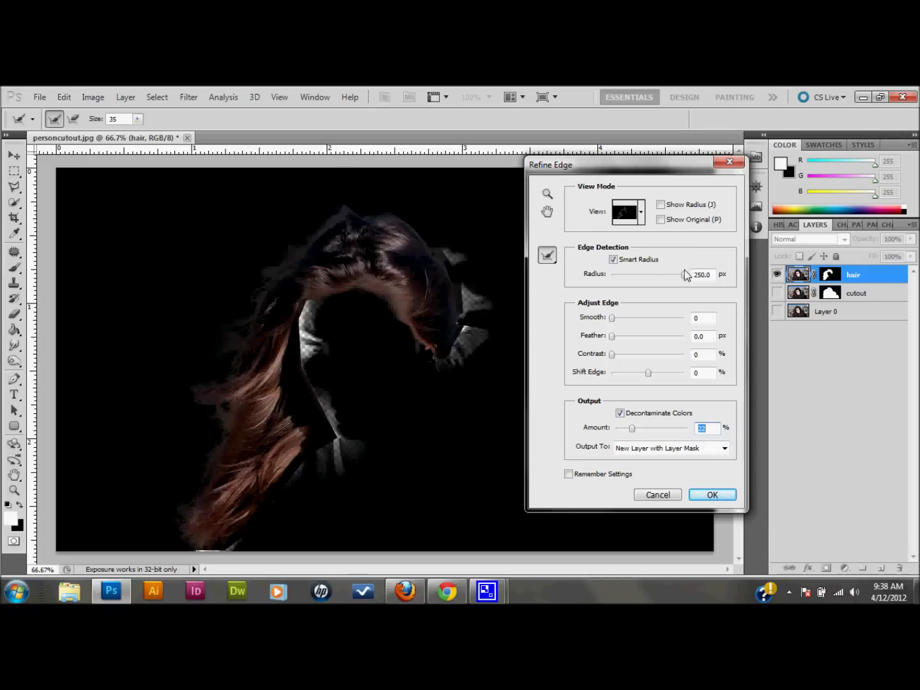
- Shift the hair selection's edge to -18% and feather it by 0.5 px
left_click_drag(682, 274, 682, 273)
left_click(695, 275)
left_click_drag(649, 372, 639, 377)
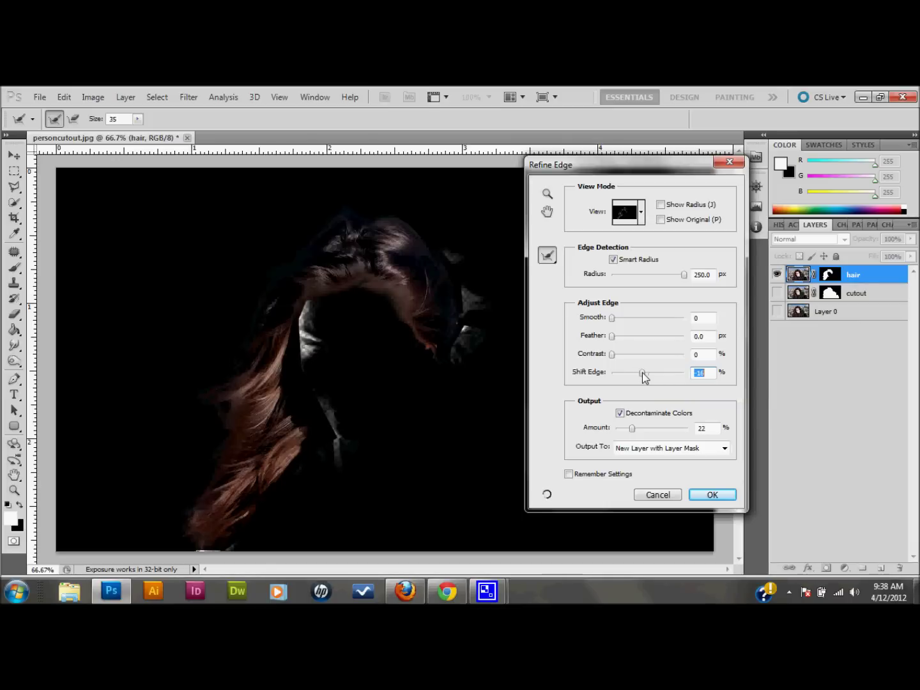
left_click_drag(642, 373, 641, 373)
left_click(614, 336)
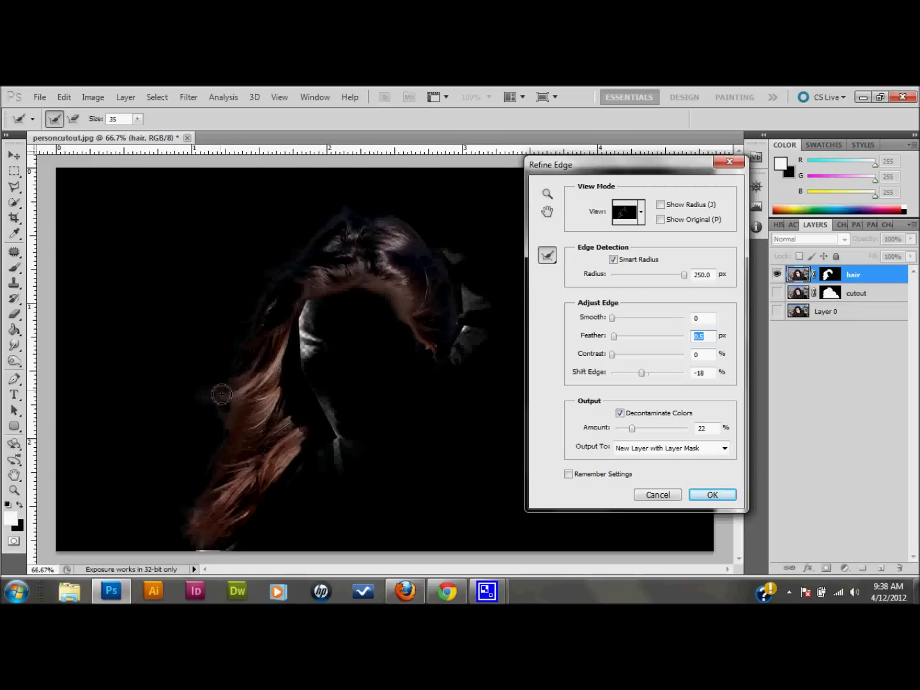
- Paint with the Refine Radius brush over the loose strands along the hair's outer edge, from the lower ends up to the crown
mouse_move(211, 398)
left_mouse_down()
mouse_move(187, 403)
mouse_move(187, 412)
left_mouse_up()
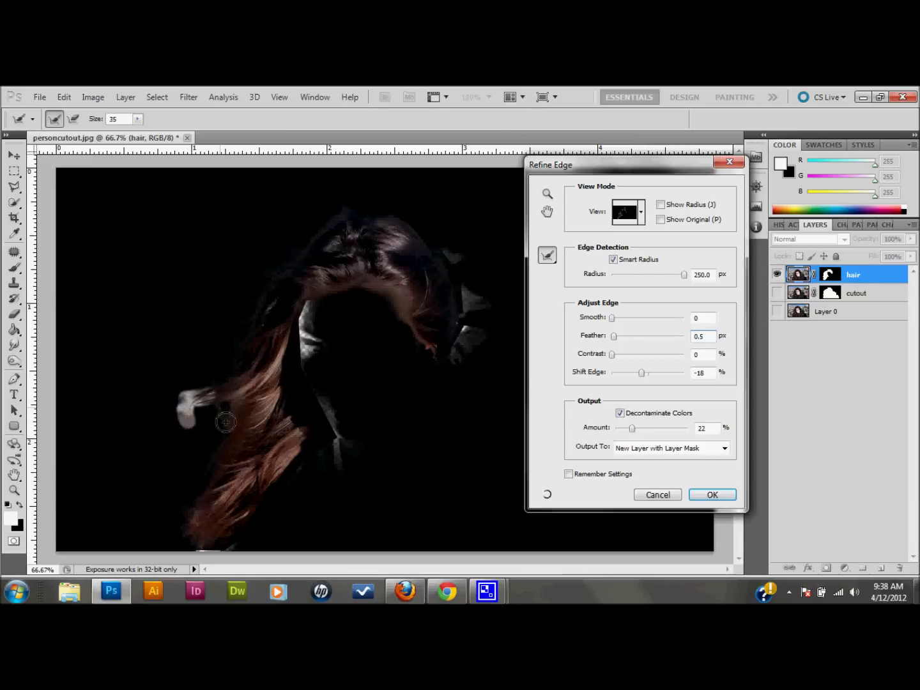
mouse_move(227, 448)
left_mouse_down()
mouse_move(195, 477)
mouse_move(217, 457)
mouse_move(176, 457)
mouse_move(215, 467)
mouse_move(165, 452)
mouse_move(177, 462)
mouse_move(150, 458)
mouse_move(221, 476)
mouse_move(189, 513)
left_mouse_up()
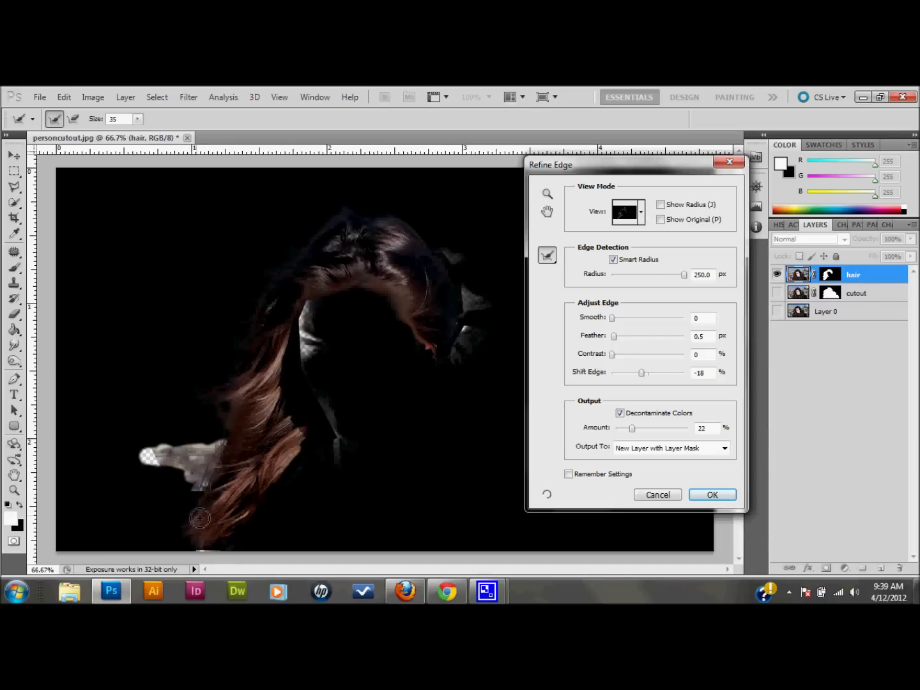
mouse_move(192, 523)
left_mouse_down()
mouse_move(172, 530)
mouse_move(203, 545)
mouse_move(226, 540)
left_mouse_up()
mouse_move(255, 317)
left_mouse_down()
mouse_move(195, 333)
mouse_move(240, 331)
mouse_move(218, 374)
left_mouse_up()
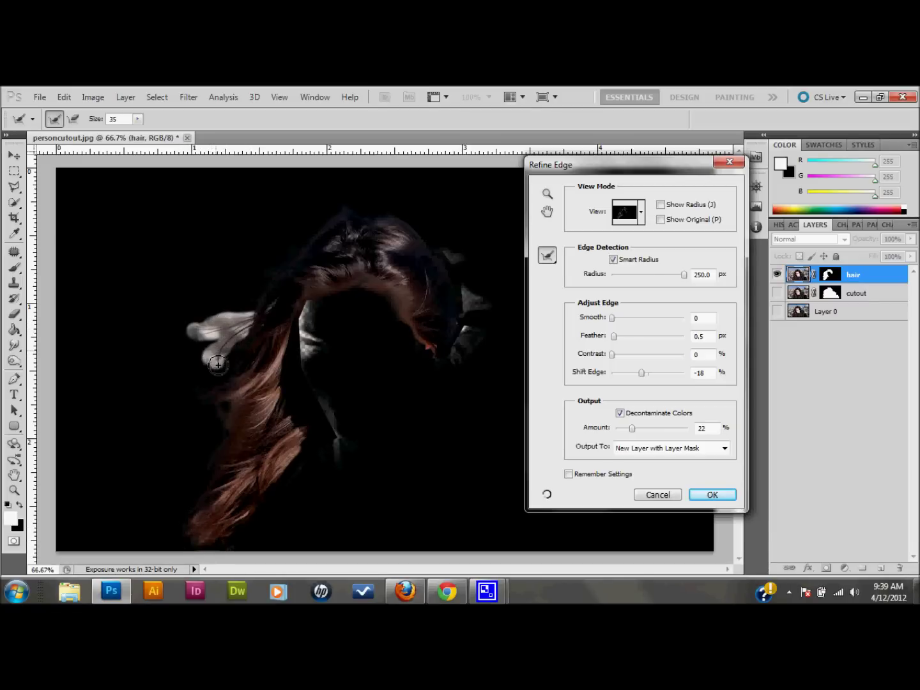
mouse_move(280, 277)
left_mouse_down()
mouse_move(230, 307)
mouse_move(240, 285)
mouse_move(220, 288)
left_mouse_up()
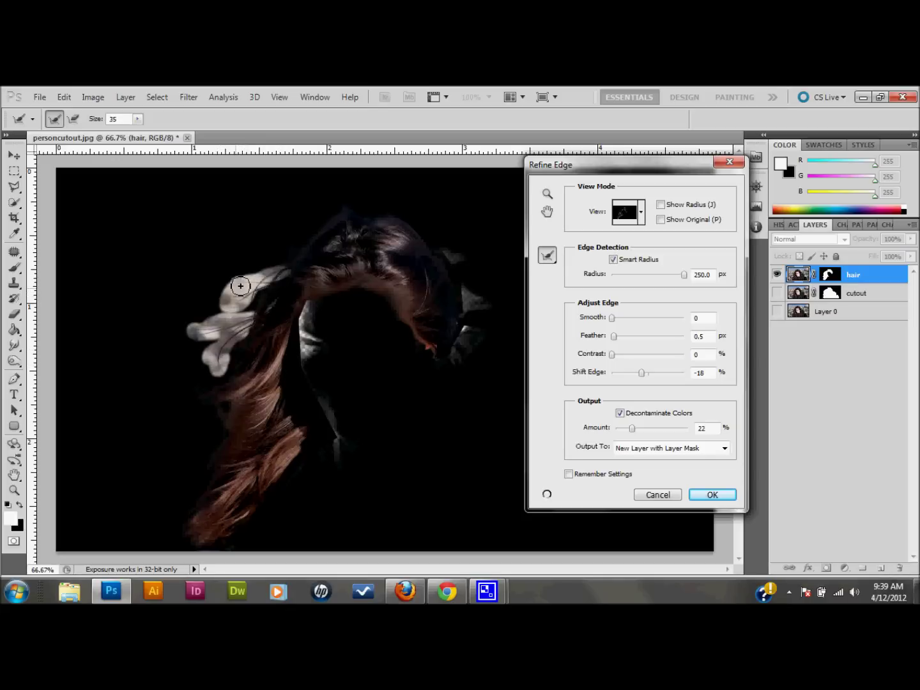
mouse_move(349, 213)
left_mouse_down()
mouse_move(298, 246)
mouse_move(333, 216)
mouse_move(361, 216)
mouse_move(305, 243)
mouse_move(337, 236)
mouse_move(281, 273)
mouse_move(268, 305)
mouse_move(272, 268)
mouse_move(261, 297)
left_mouse_up()
left_click_drag(396, 253, 400, 260)
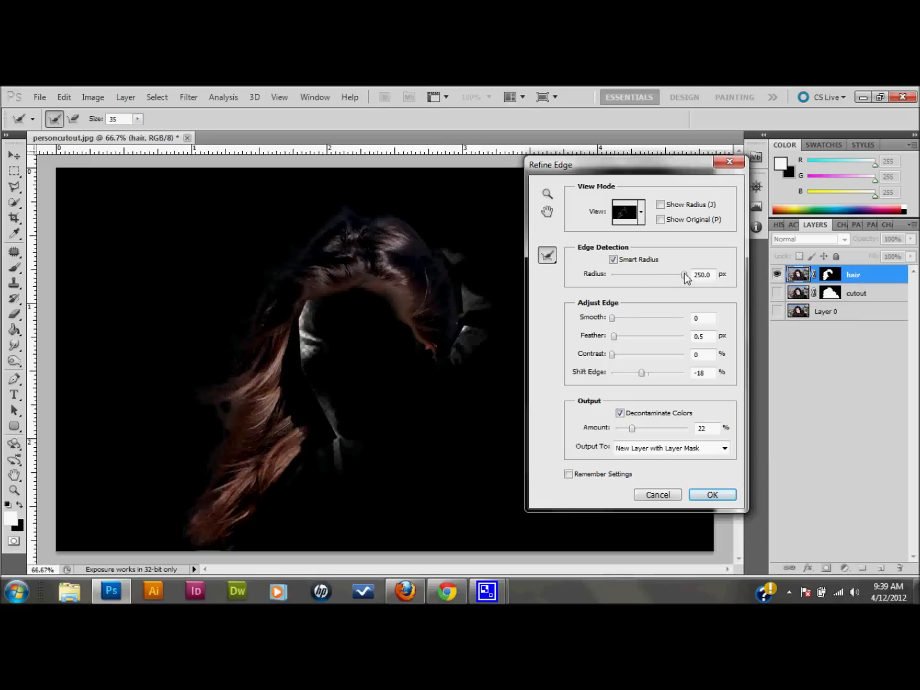
- Reduce the edge detection radius to 95.1 px and output the refined hair to a new layer with layer mask
left_click_drag(685, 278, 677, 278)
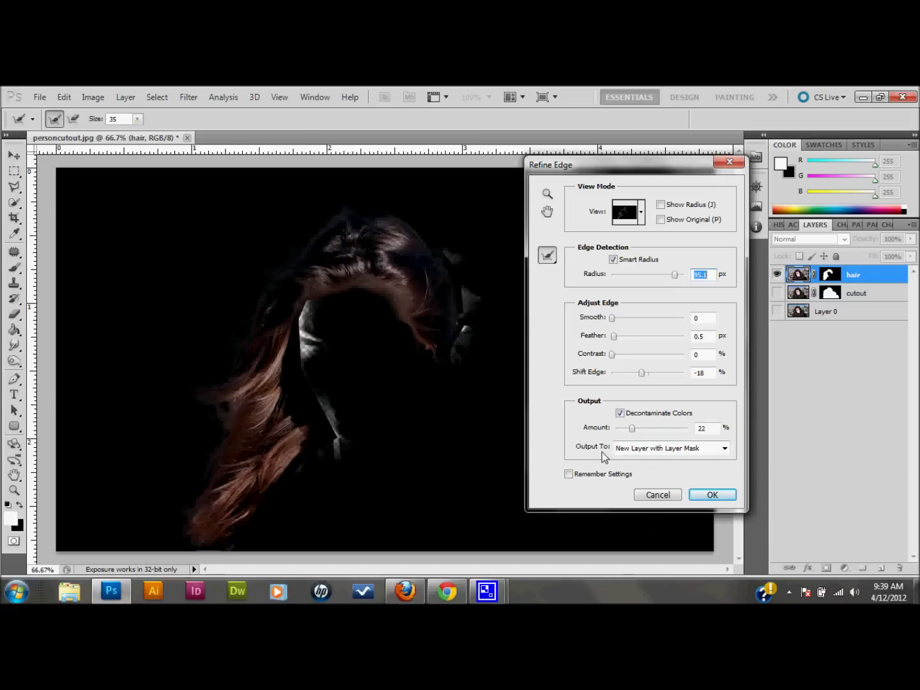
left_click(687, 450)
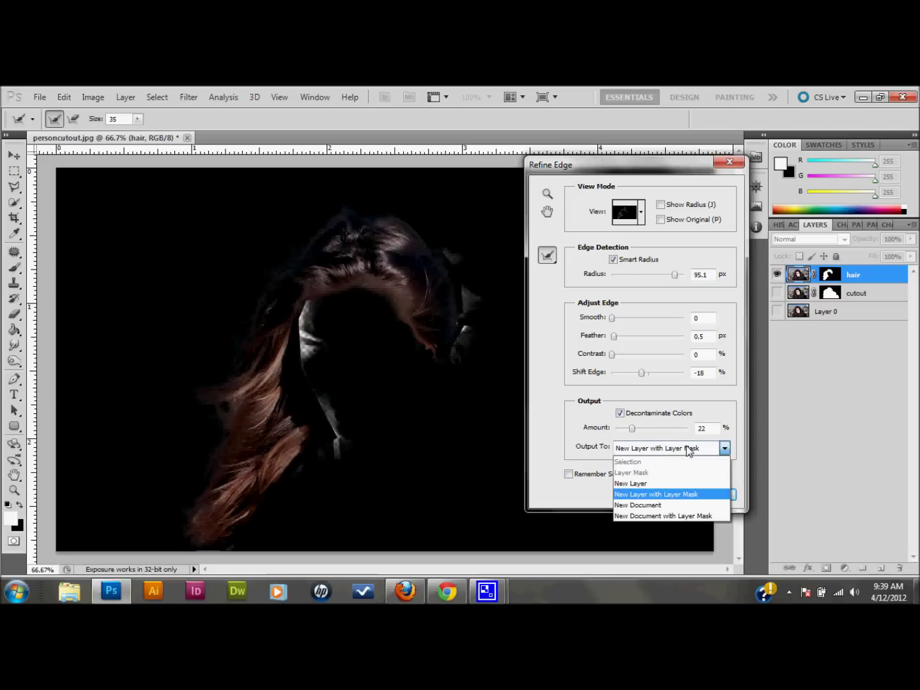
left_click(677, 495)
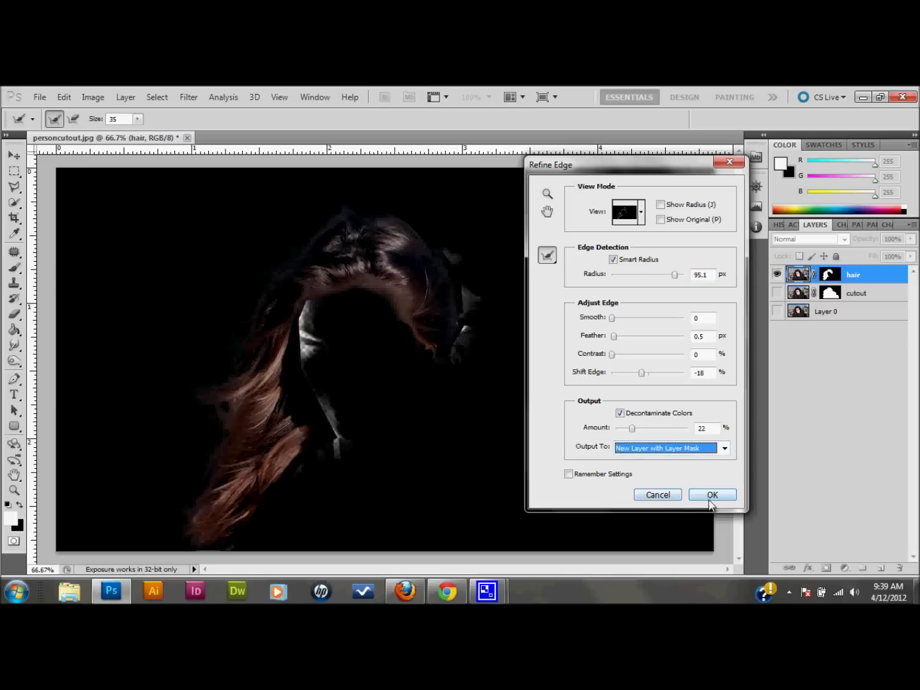
left_click(712, 496)
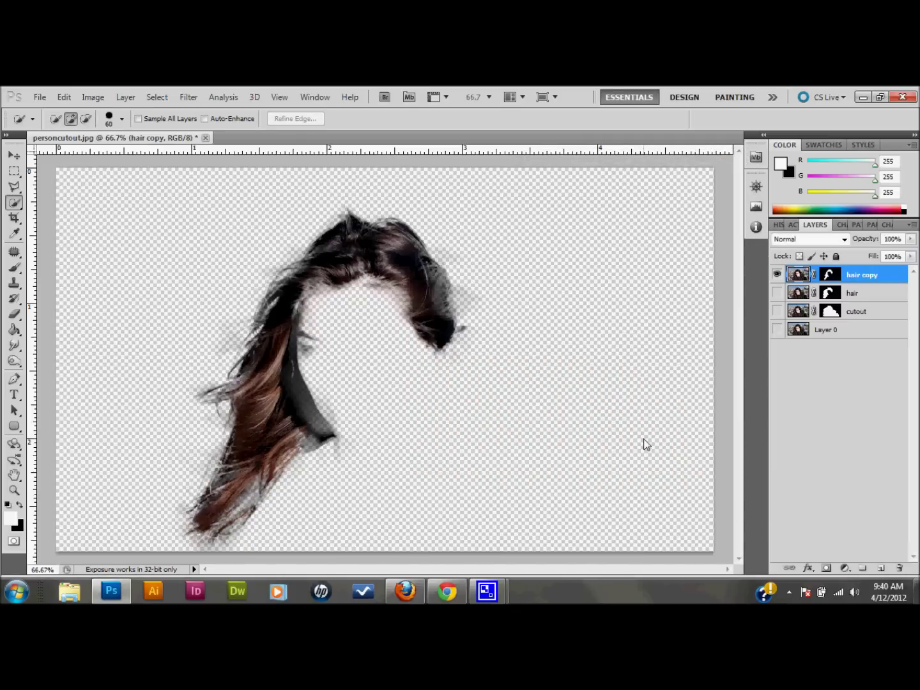
- Add a new layer, move it below all the others and fill it with white using the Paint Bucket
left_click(869, 294)
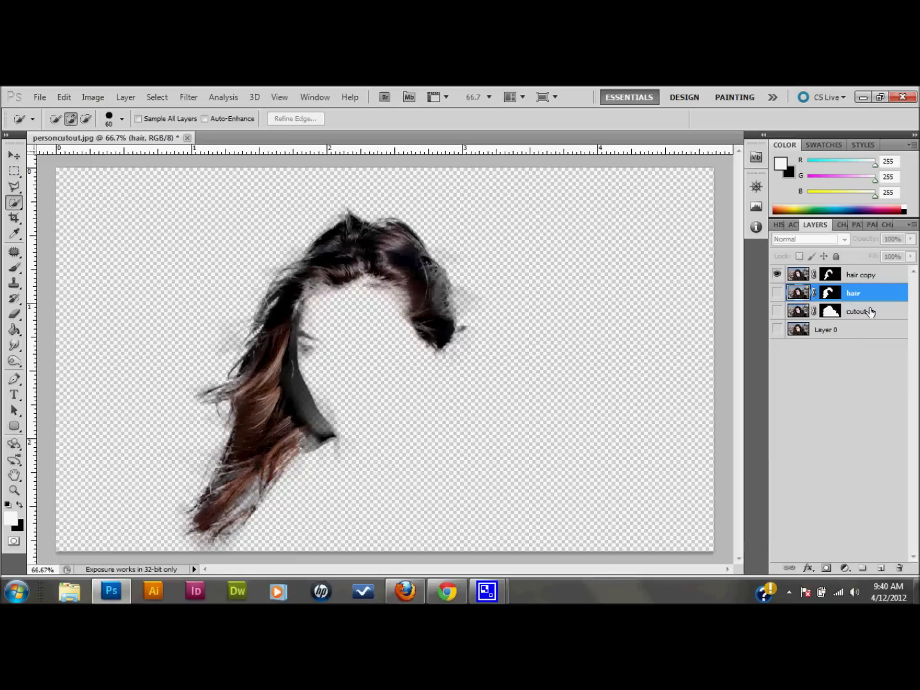
left_click(888, 273)
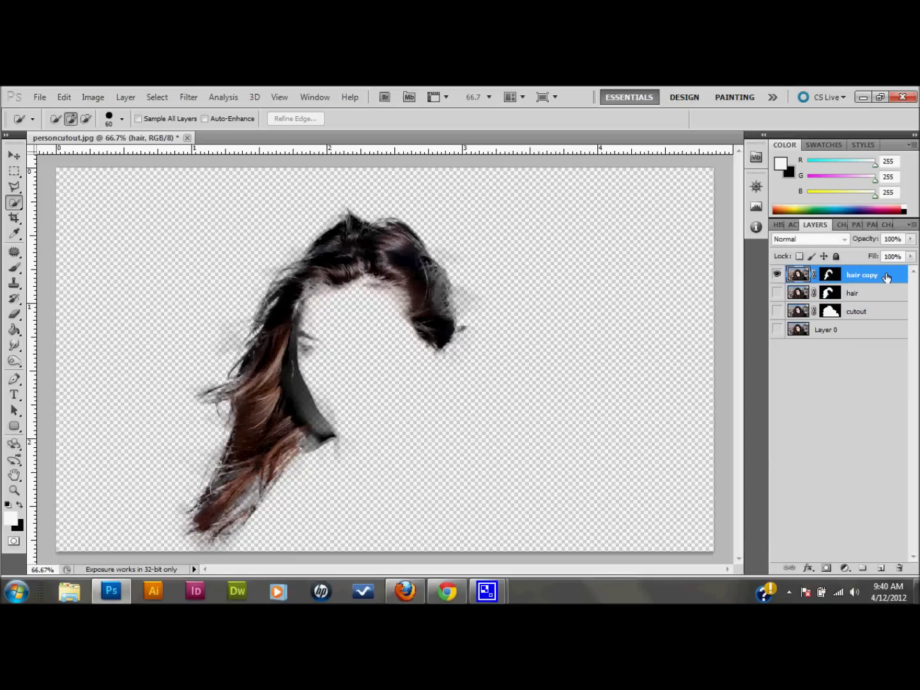
left_click(881, 568)
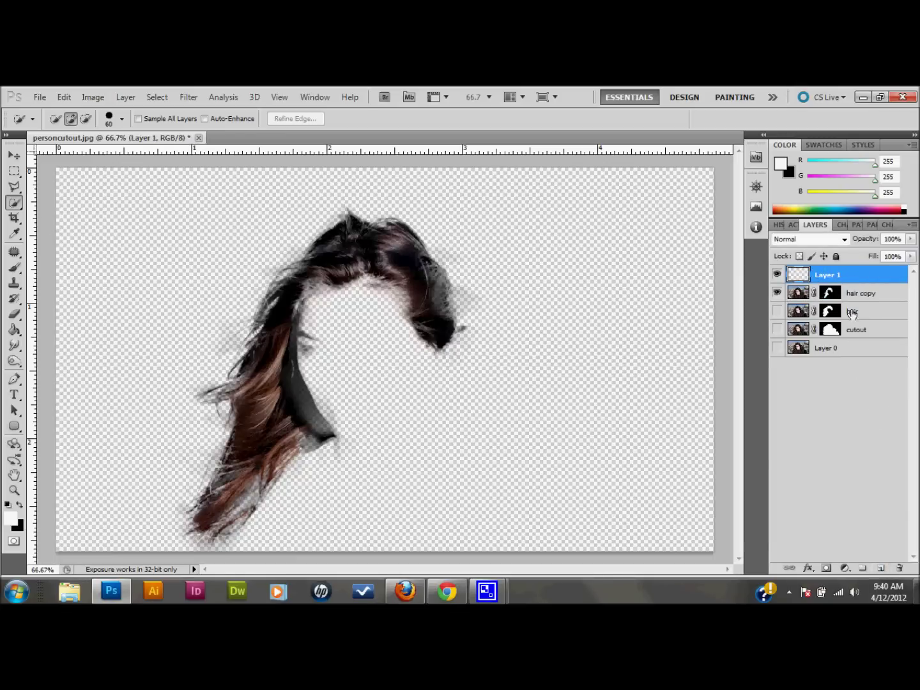
left_click_drag(858, 277, 863, 358)
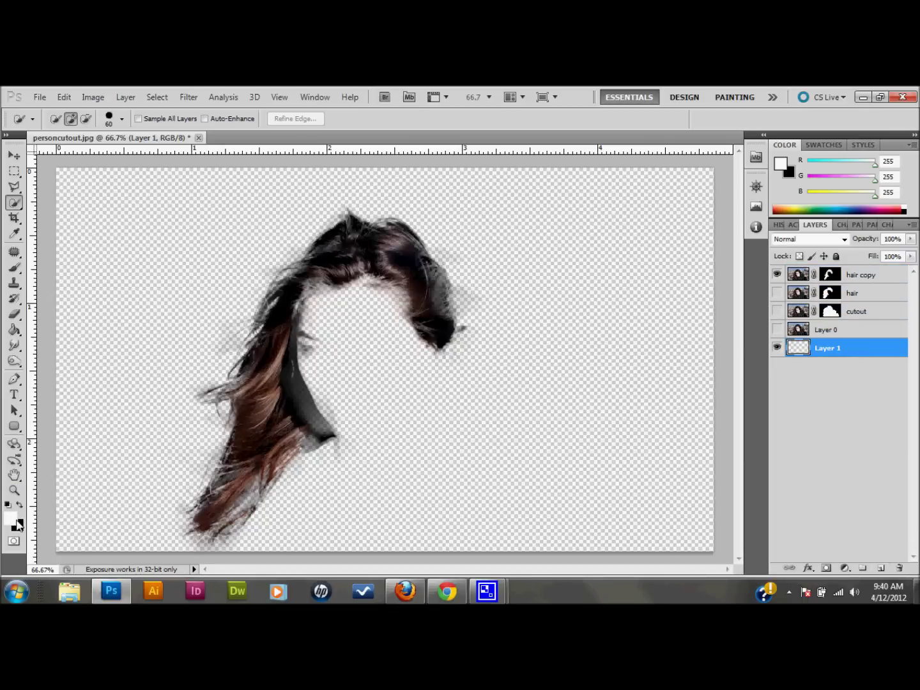
left_click(14, 330)
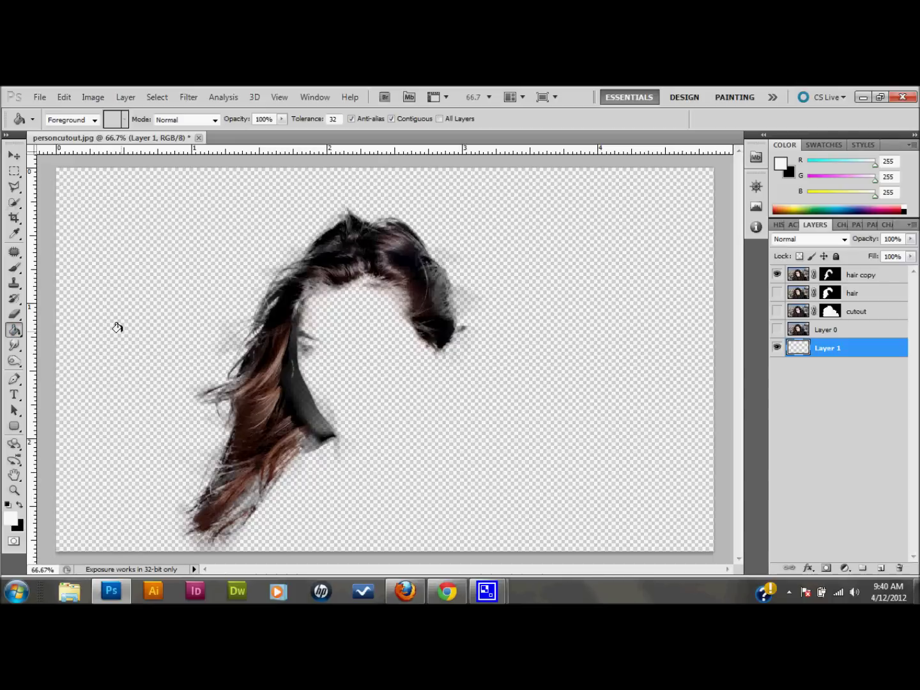
left_click(146, 300)
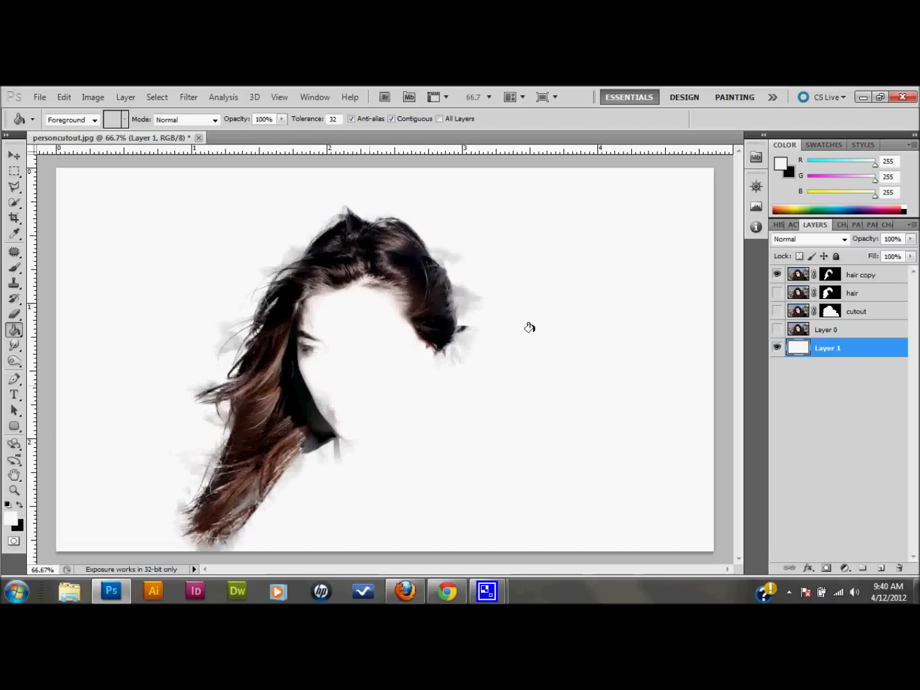
- Try to paint on the hair copy layer with the History Brush, using an earlier Brush Tool state as the source
left_click(803, 275)
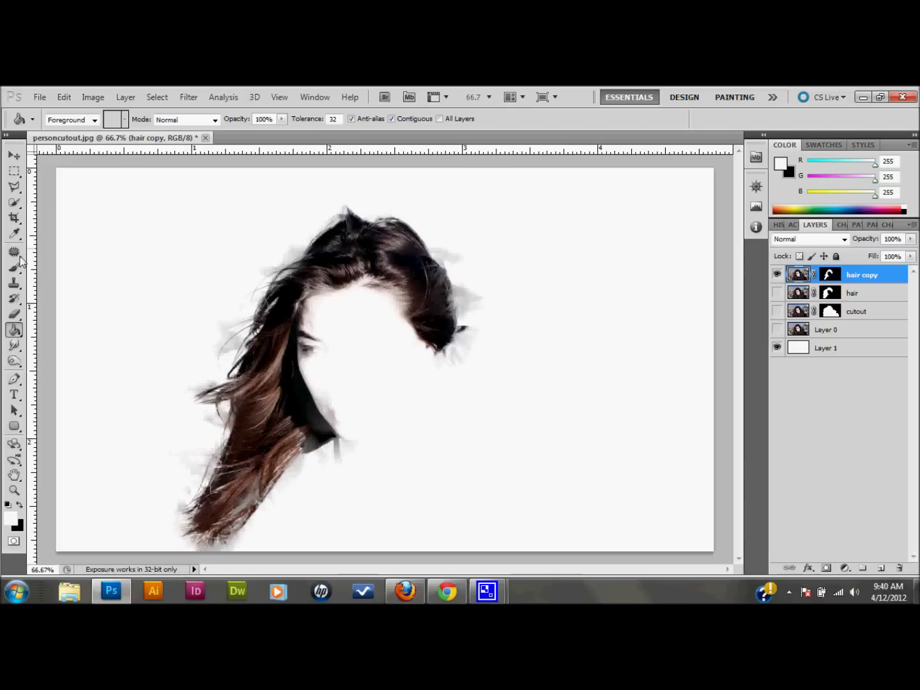
left_click(14, 298)
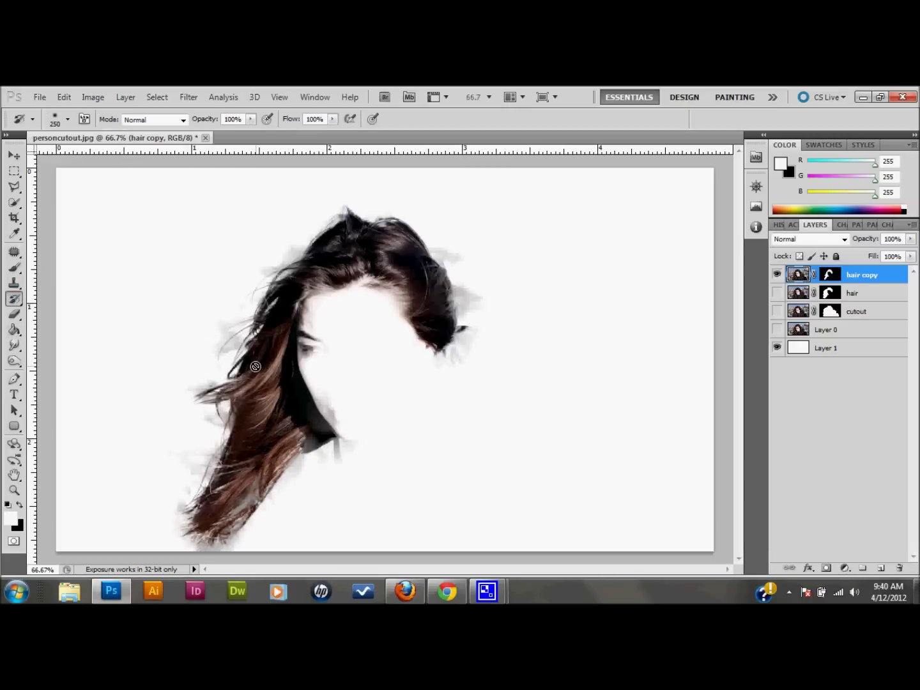
left_click(779, 225)
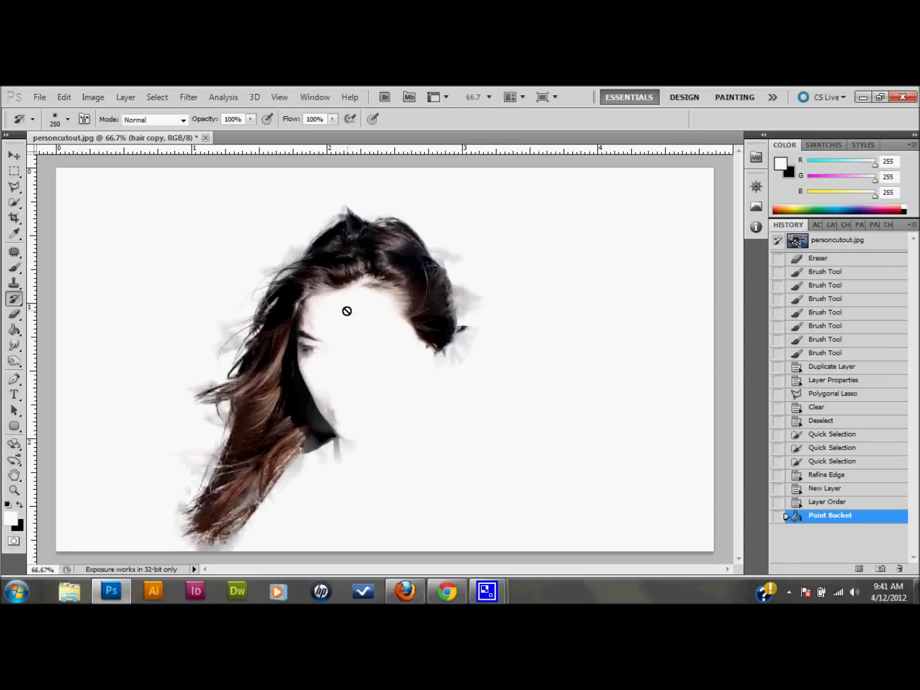
left_click(778, 274)
left_click(428, 269)
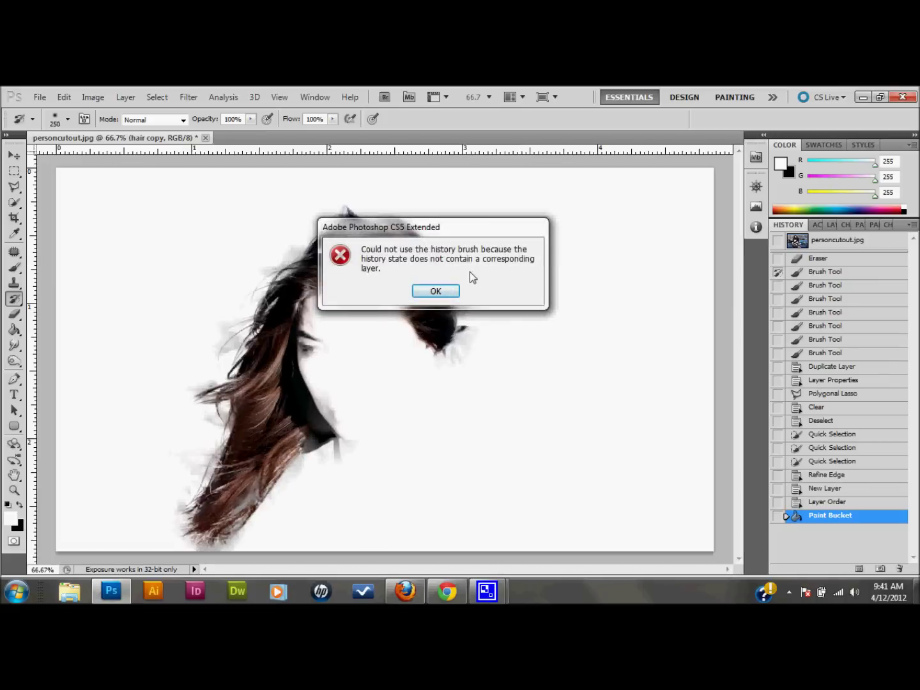
left_click(435, 292)
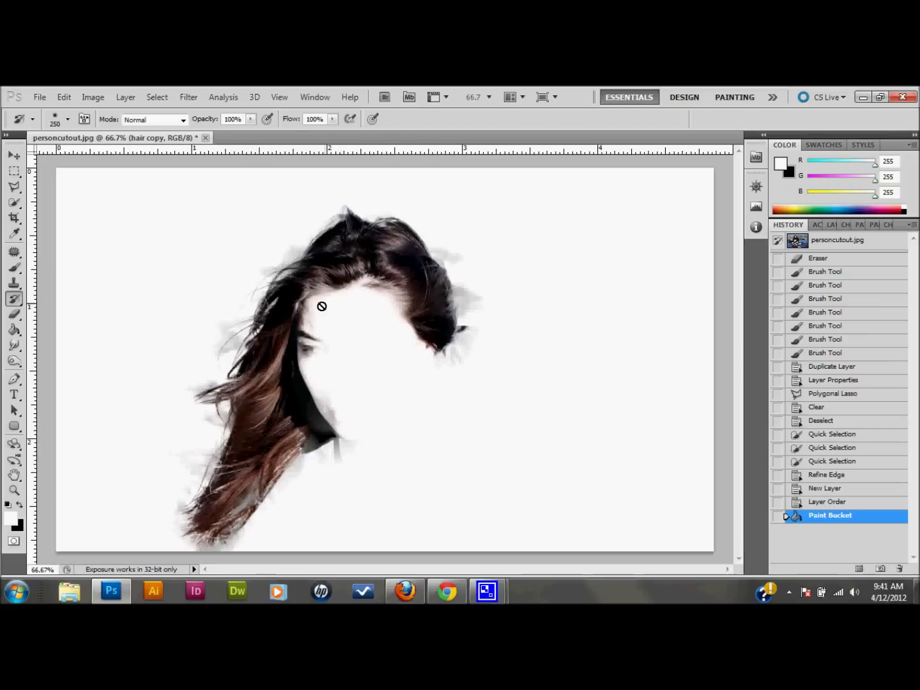
left_click(249, 446)
left_click(435, 293)
left_click(832, 225)
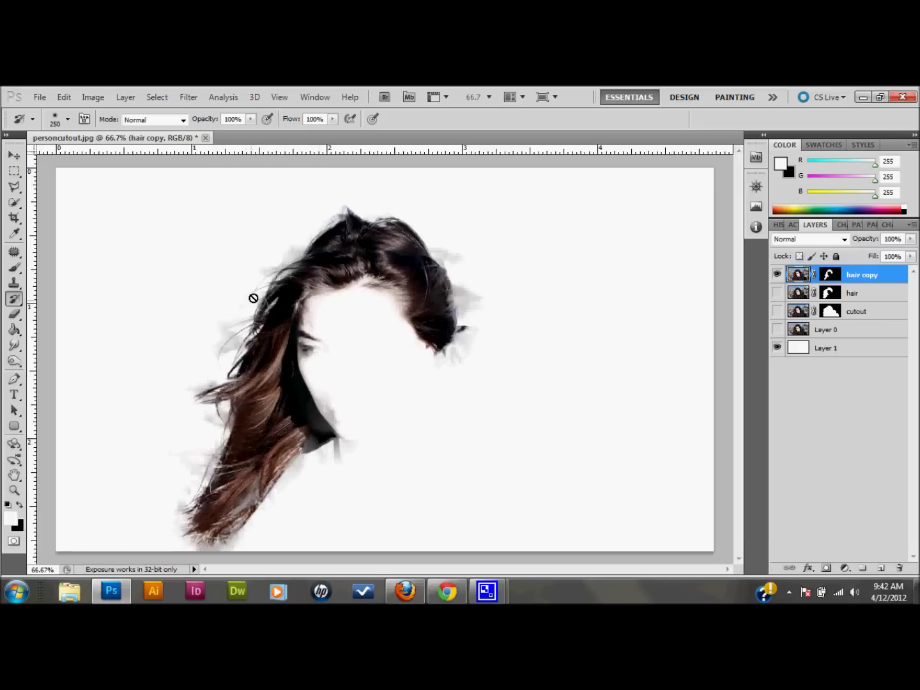
- Erase the grey haze along the right side of the hair on the hair copy mask with a 40 px, 51% hardness Eraser
left_click(830, 276)
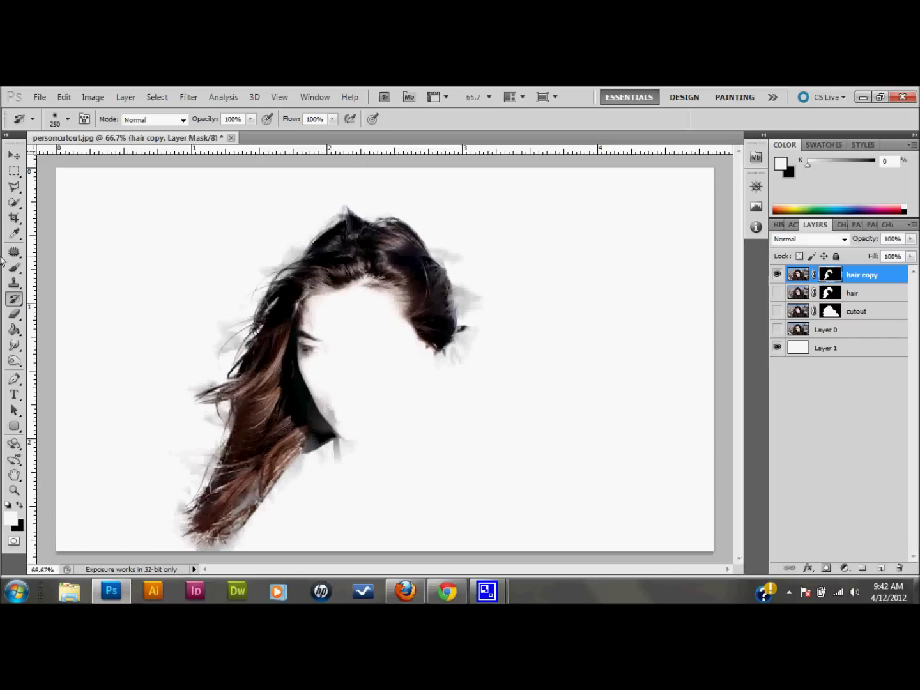
left_click(14, 314)
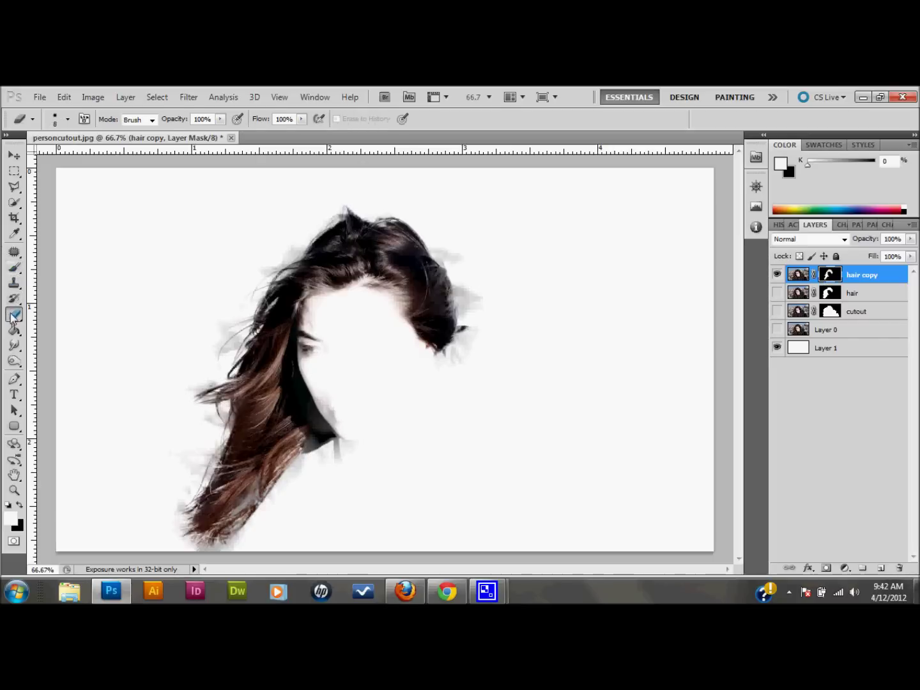
left_click(68, 119)
left_click_drag(109, 185, 50, 158)
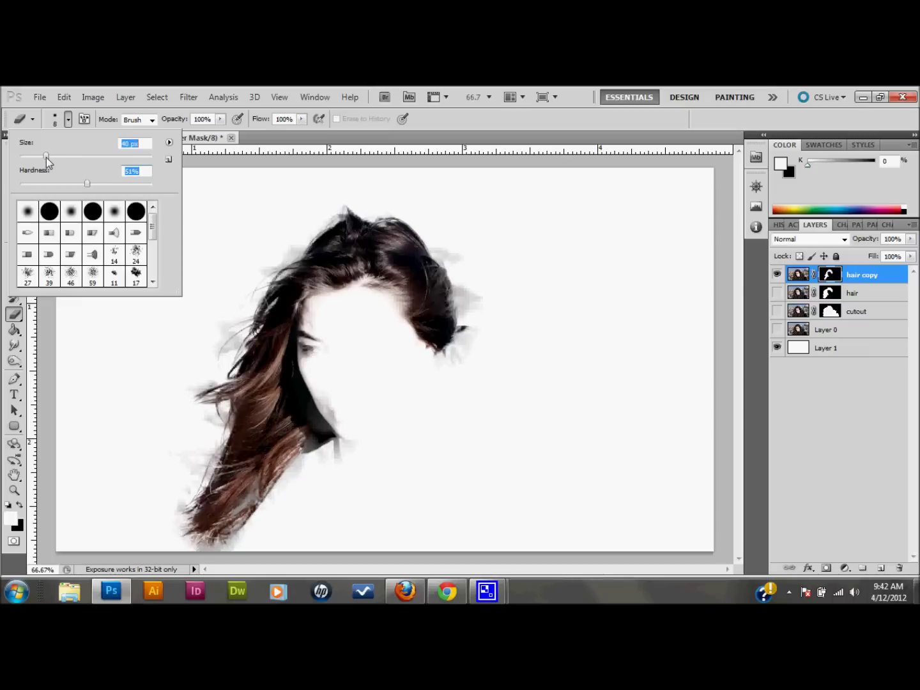
key("Return")
key("z")
left_click_drag(438, 244, 483, 295)
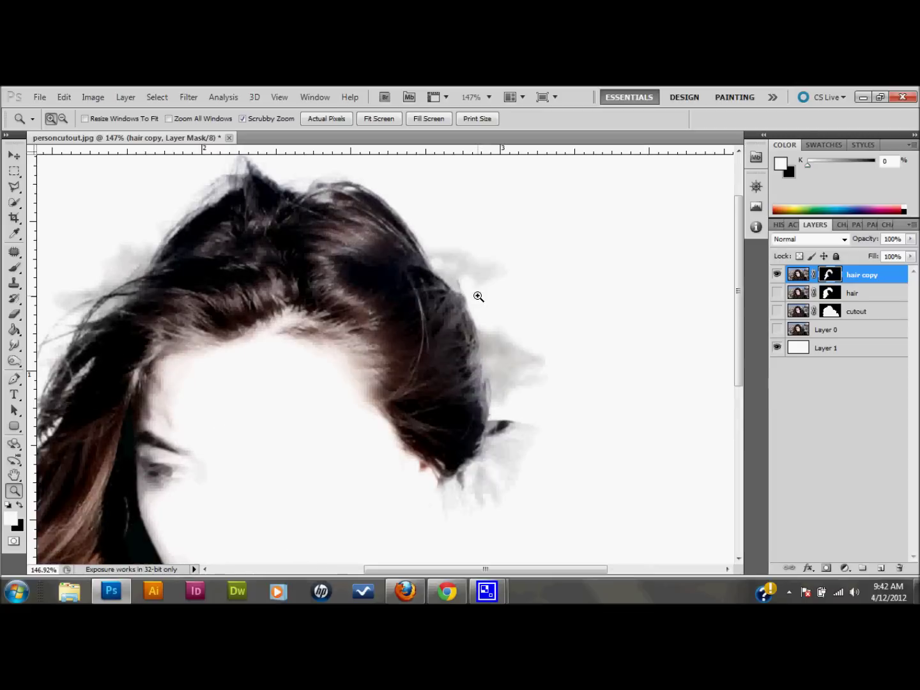
key("b")
mouse_move(436, 241)
left_mouse_down()
mouse_move(452, 257)
mouse_move(489, 266)
left_mouse_up()
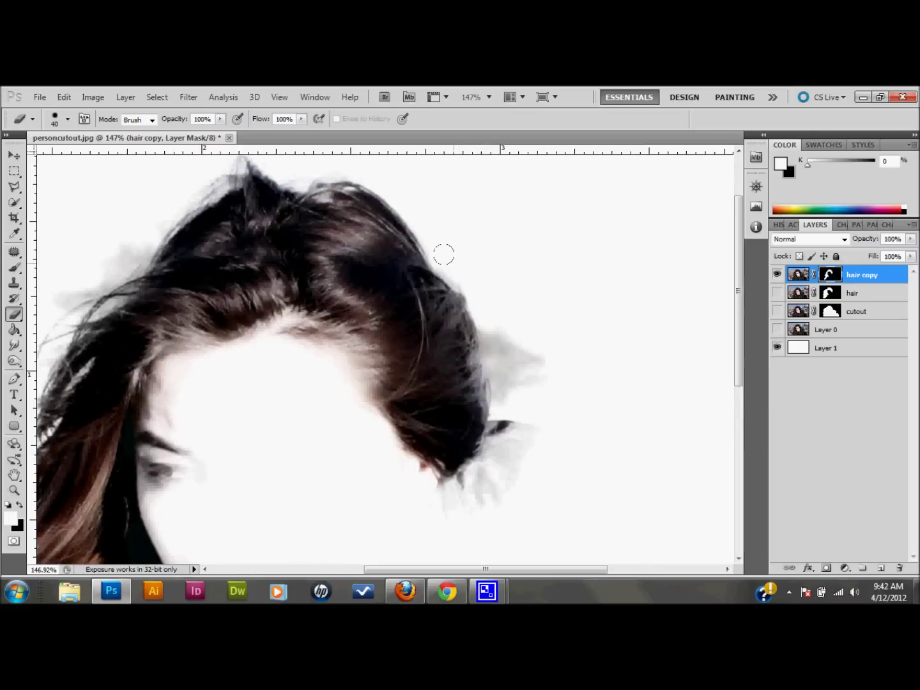
left_click_drag(480, 276, 457, 268)
left_click_drag(486, 311, 487, 321)
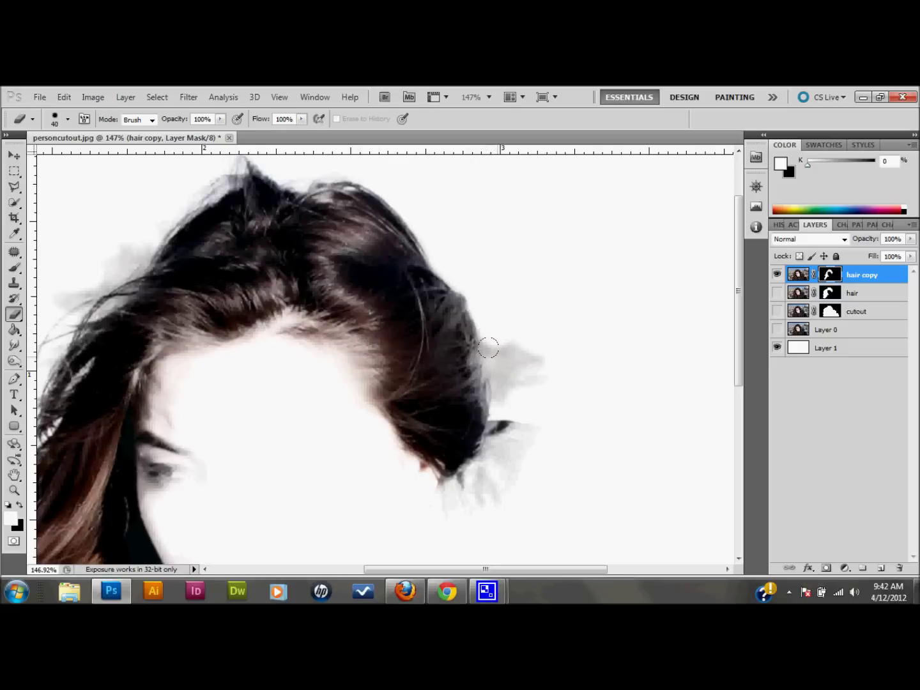
mouse_move(488, 348)
left_mouse_down()
mouse_move(502, 394)
mouse_move(492, 453)
mouse_move(429, 498)
mouse_move(464, 509)
left_mouse_up()
mouse_move(519, 429)
left_mouse_down()
mouse_move(533, 363)
mouse_move(517, 336)
left_mouse_up()
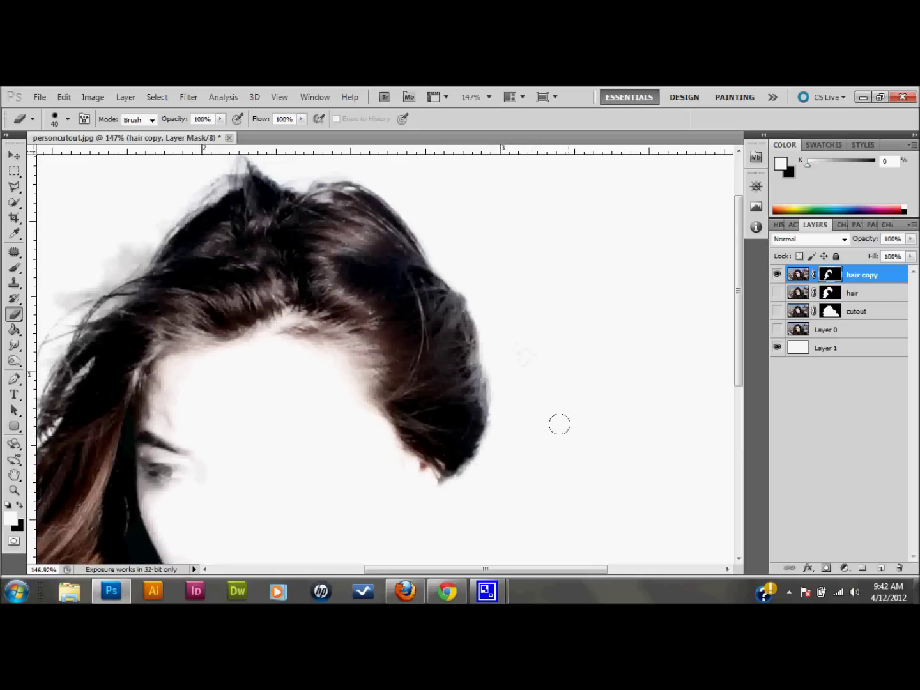
- Erase the haze left of the crown and around the loose strands beside the face on the hair copy mask
scroll(446, 308, "up", 3)
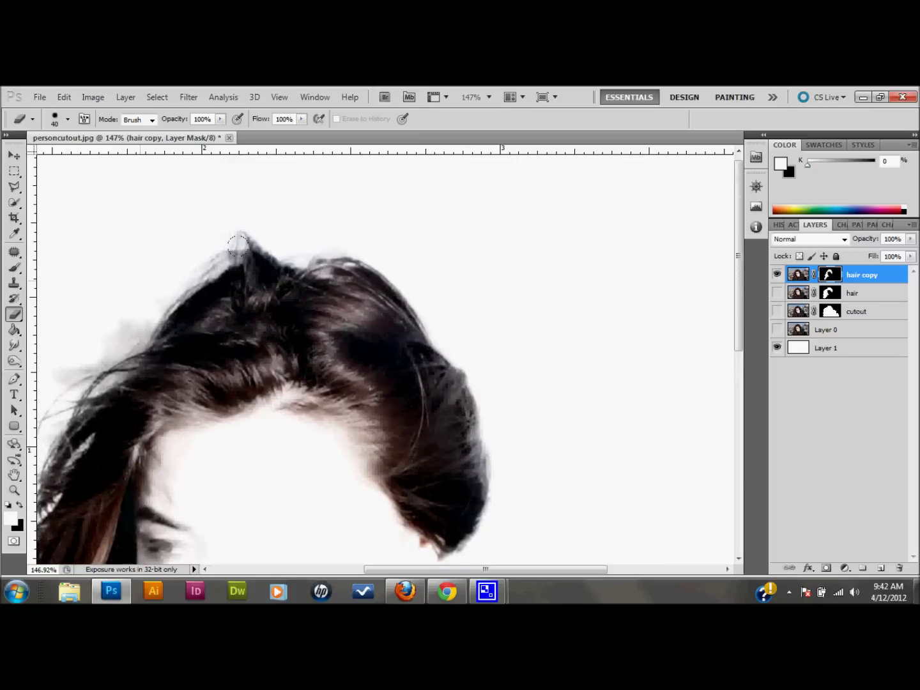
left_click_drag(479, 570, 417, 571)
mouse_move(308, 304)
left_mouse_down()
mouse_move(220, 365)
mouse_move(255, 343)
left_mouse_up()
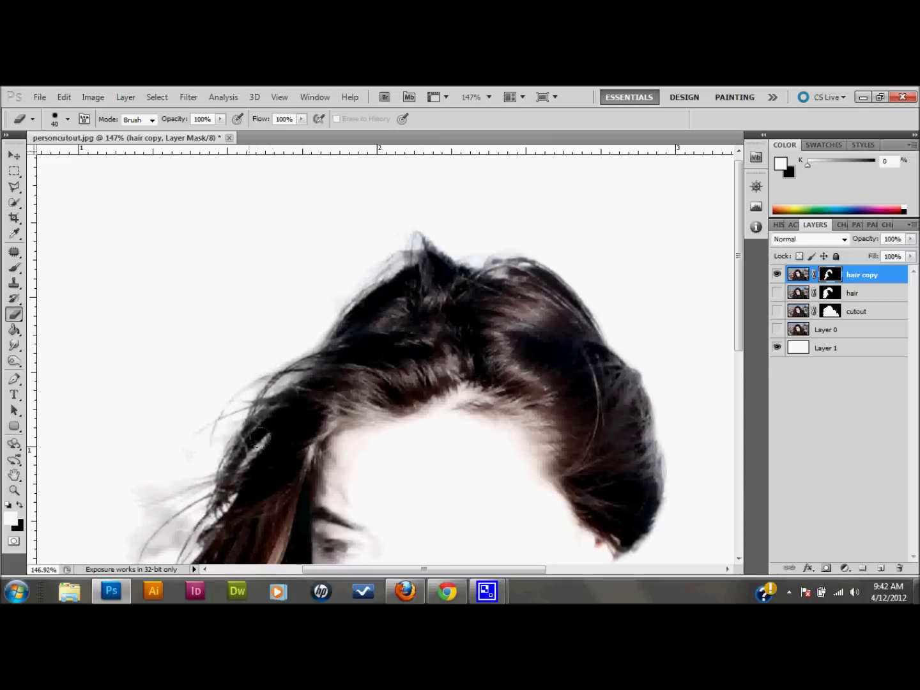
scroll(212, 390, "down", 4)
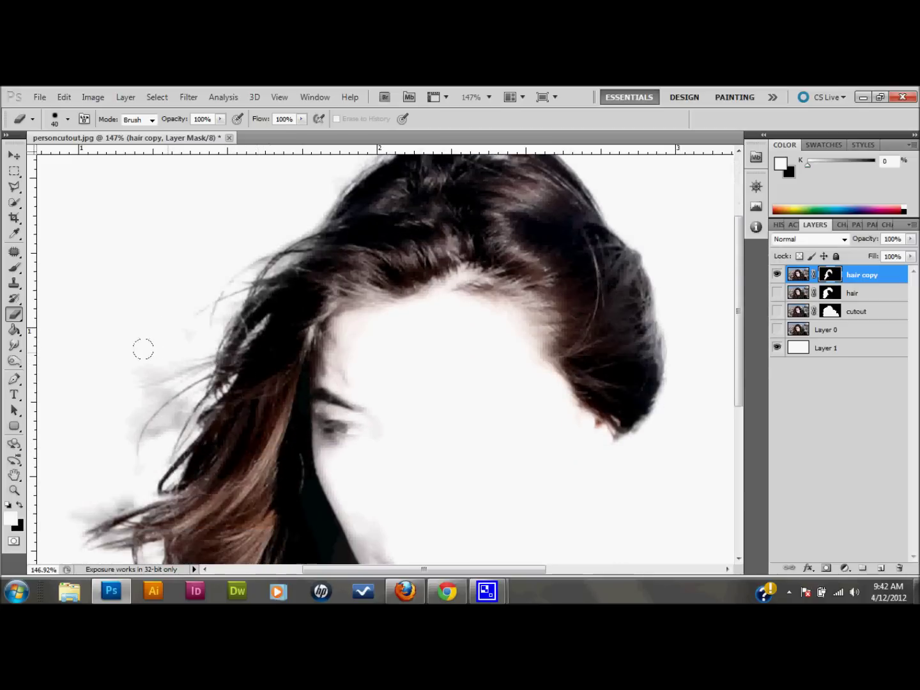
mouse_move(80, 370)
left_mouse_down()
mouse_move(97, 395)
mouse_move(124, 390)
left_mouse_up()
mouse_move(162, 394)
left_mouse_down()
mouse_move(144, 400)
mouse_move(174, 392)
mouse_move(141, 409)
mouse_move(159, 398)
mouse_move(128, 442)
mouse_move(165, 399)
mouse_move(142, 415)
mouse_move(129, 445)
mouse_move(182, 408)
mouse_move(152, 447)
mouse_move(163, 425)
mouse_move(188, 407)
mouse_move(168, 445)
mouse_move(184, 403)
left_mouse_up()
- Erase the background haze around the flyaway lock and just beneath it using a 15 px Eraser
scroll(184, 402, "down", 4)
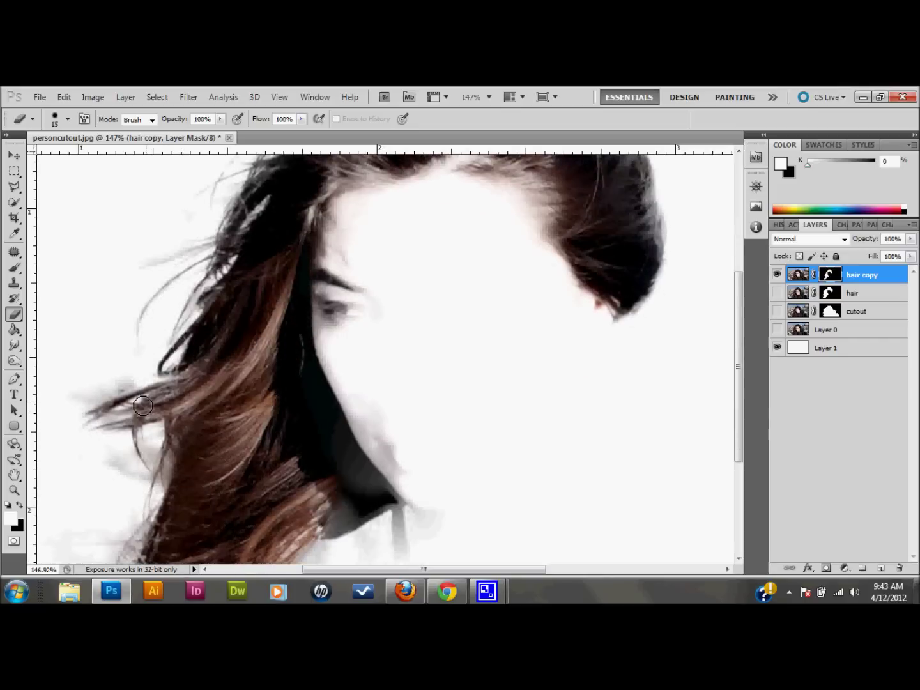
mouse_move(131, 386)
left_mouse_down()
mouse_move(140, 383)
mouse_move(75, 405)
left_mouse_up()
scroll(90, 431, "down", 2)
mouse_move(137, 401)
left_mouse_down()
mouse_move(152, 405)
mouse_move(156, 380)
mouse_move(126, 386)
mouse_move(121, 395)
mouse_move(138, 395)
mouse_move(141, 412)
mouse_move(156, 398)
mouse_move(142, 437)
mouse_move(121, 401)
mouse_move(113, 409)
mouse_move(118, 400)
mouse_move(134, 407)
mouse_move(131, 417)
mouse_move(116, 408)
mouse_move(121, 397)
mouse_move(119, 428)
mouse_move(151, 417)
mouse_move(140, 433)
left_mouse_up()
- Clean the outer left edge of the lower hair on the mask, using a 50 px Eraser outside and 10 px between strands
scroll(87, 398, "down", 2)
scroll(87, 398, "down", 2)
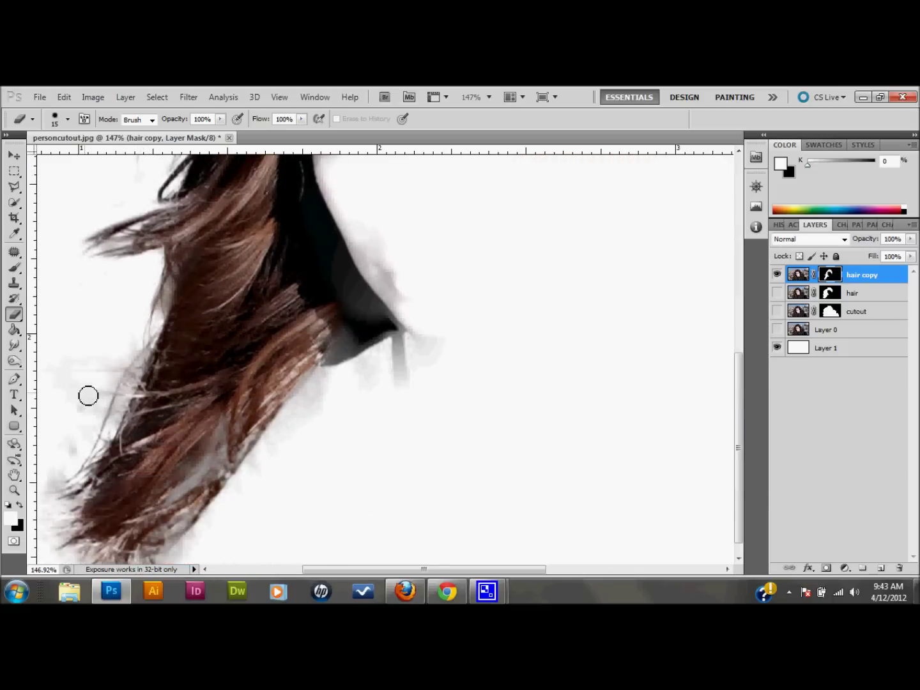
left_click_drag(360, 569, 338, 577)
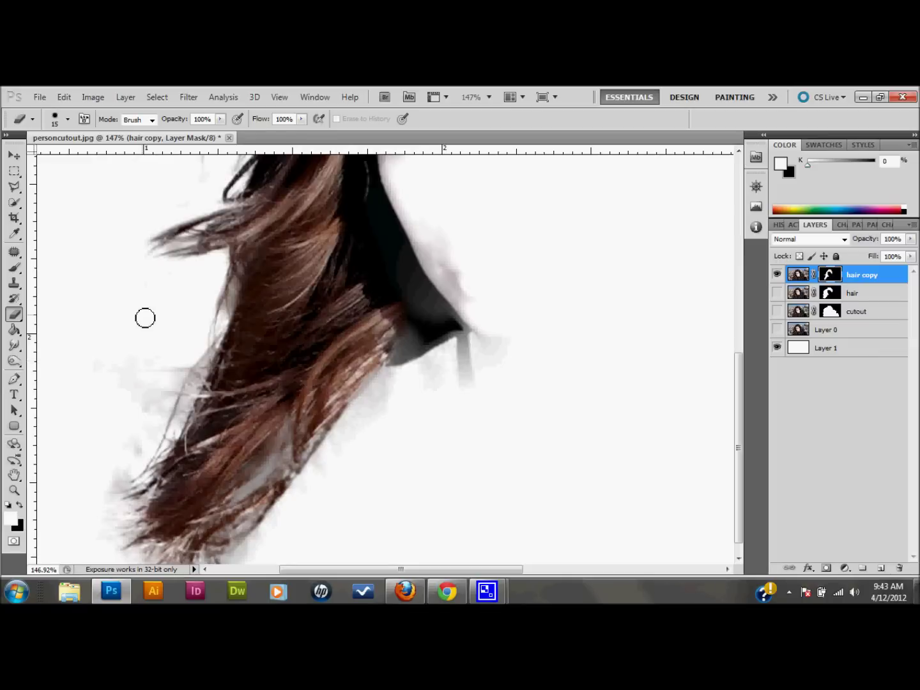
key("bracketright")
mouse_move(128, 348)
left_mouse_down()
mouse_move(100, 402)
mouse_move(130, 394)
mouse_move(65, 413)
mouse_move(135, 393)
mouse_move(89, 449)
mouse_move(101, 452)
left_mouse_up()
scroll(85, 406, "down", 1)
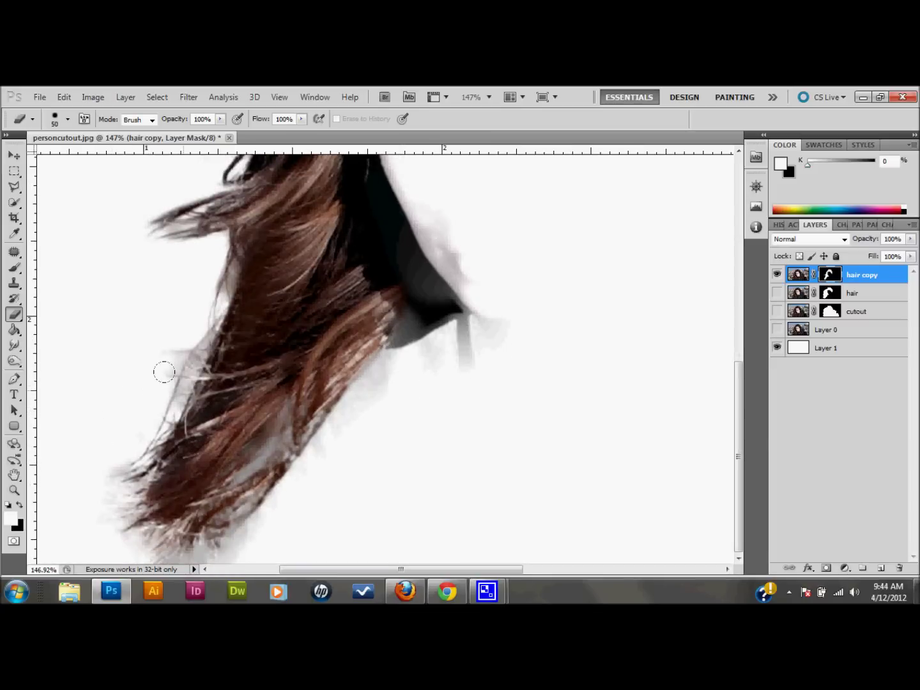
key("bracketleft")
mouse_move(183, 368)
left_mouse_down()
mouse_move(159, 376)
mouse_move(170, 388)
mouse_move(196, 346)
mouse_move(153, 361)
mouse_move(180, 345)
mouse_move(196, 294)
mouse_move(244, 261)
mouse_move(233, 284)
mouse_move(224, 271)
mouse_move(214, 301)
mouse_move(180, 341)
left_mouse_up()
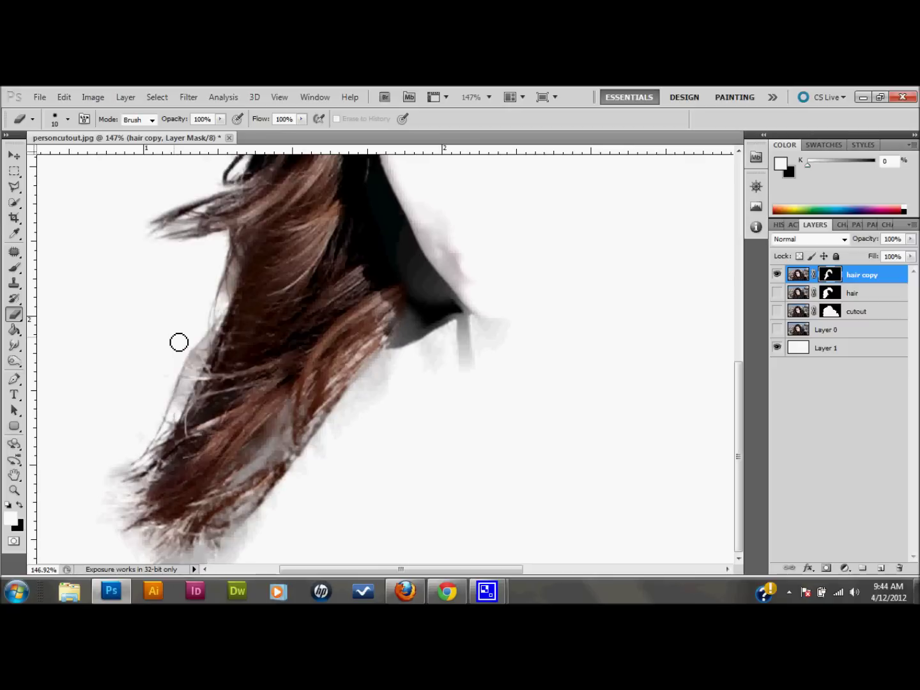
- Erase the haze and dark collar remnants along the inner right edge of the lower hair with a 40 px Eraser
left_click_drag(335, 401, 334, 411)
key("bracketright")
left_click_drag(383, 356, 292, 493)
mouse_move(377, 372)
left_mouse_down()
mouse_move(400, 351)
mouse_move(421, 287)
mouse_move(405, 362)
mouse_move(395, 336)
mouse_move(445, 276)
mouse_move(452, 353)
mouse_move(491, 336)
mouse_move(477, 258)
mouse_move(451, 264)
mouse_move(430, 210)
mouse_move(425, 241)
left_mouse_up()
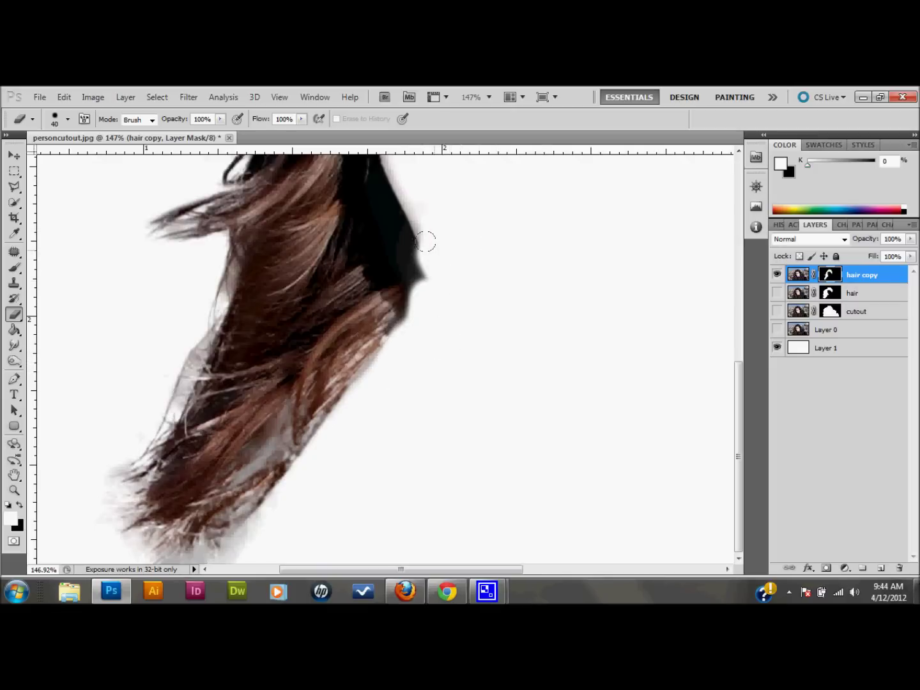
- Erase the face remnants and inner hair from the hair copy mask with a 100 px Eraser, keeping only a thin outer rim of strands
key("ctrl+minus")
key("ctrl+minus")
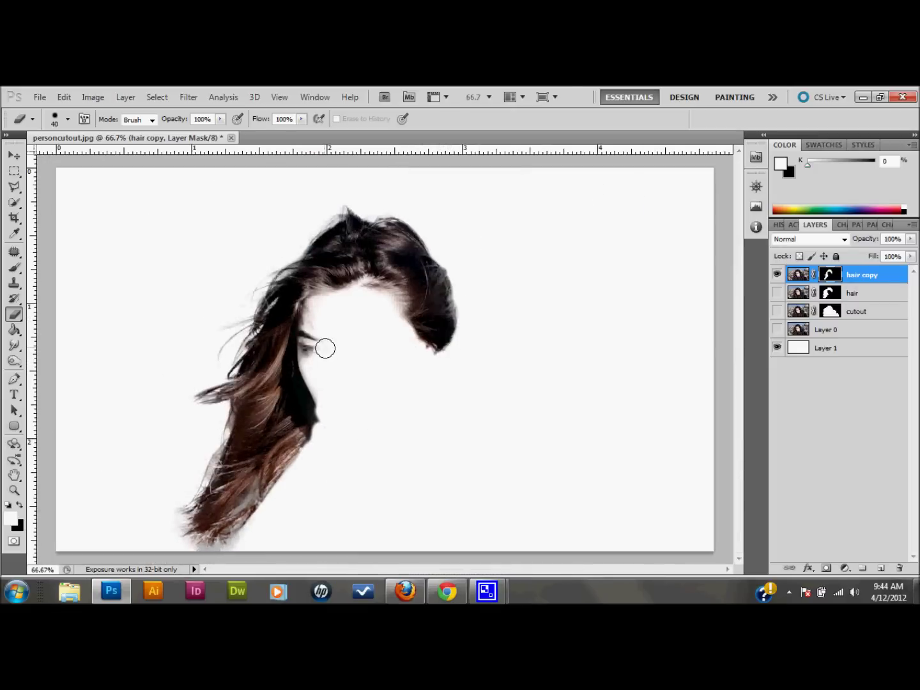
key("bracketright")
mouse_move(236, 533)
left_mouse_down()
mouse_move(215, 506)
mouse_move(262, 469)
mouse_move(250, 469)
mouse_move(272, 425)
mouse_move(231, 470)
mouse_move(279, 412)
mouse_move(282, 436)
mouse_move(254, 401)
mouse_move(288, 284)
mouse_move(300, 294)
mouse_move(345, 240)
mouse_move(390, 261)
mouse_move(411, 301)
mouse_move(404, 323)
mouse_move(368, 288)
mouse_move(321, 328)
mouse_move(306, 326)
left_mouse_up()
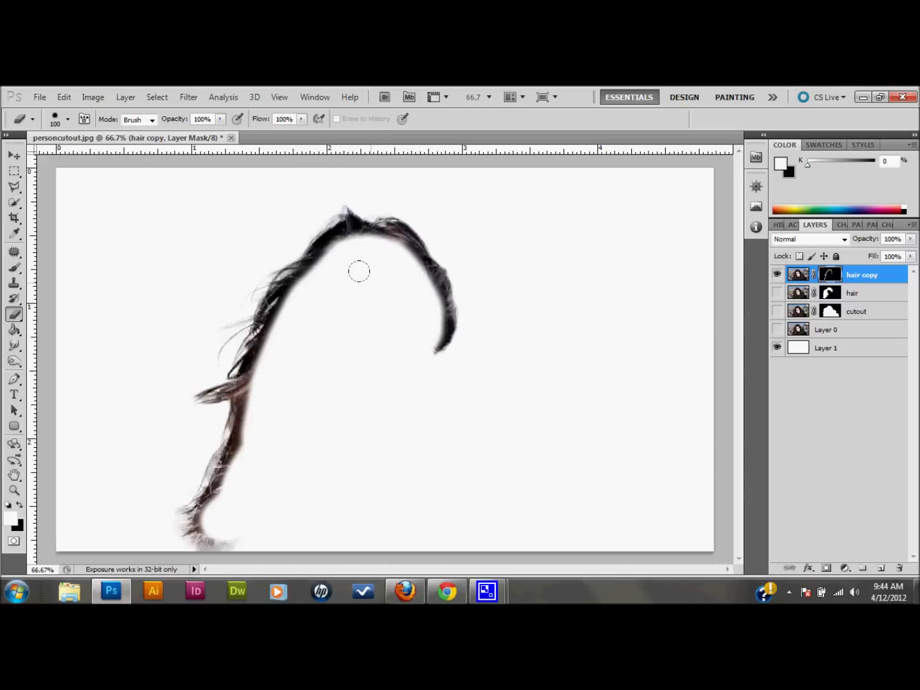
mouse_move(342, 237)
left_mouse_down()
mouse_move(368, 238)
mouse_move(393, 256)
left_mouse_up()
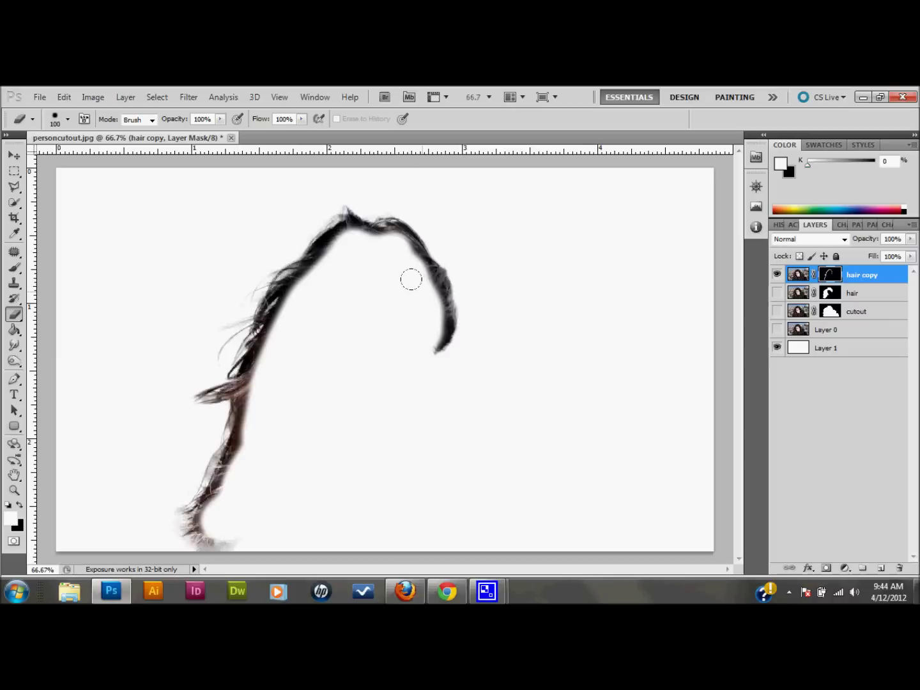
left_click_drag(309, 267, 291, 294)
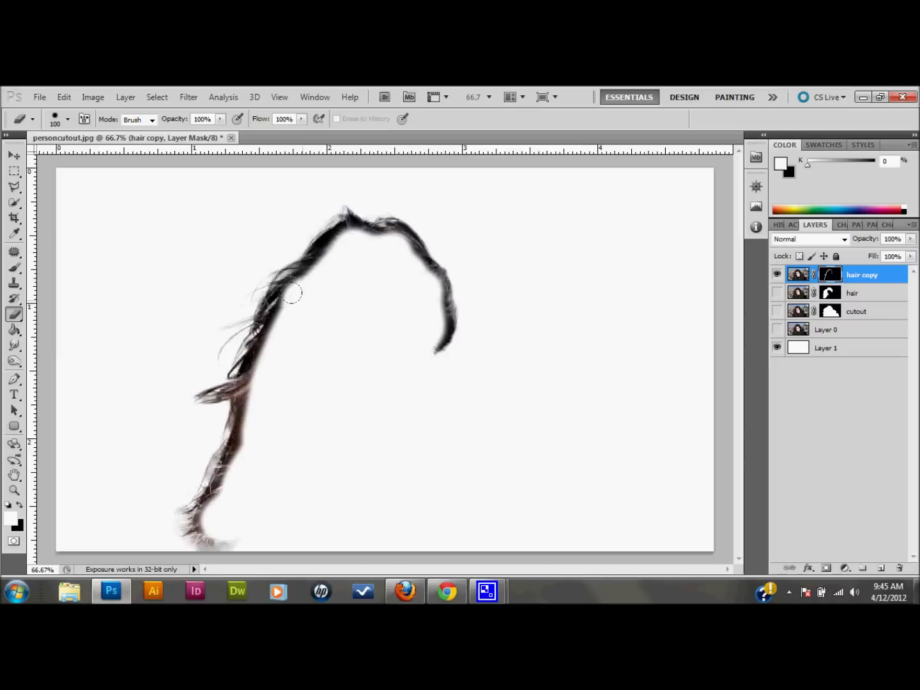
mouse_move(250, 383)
left_mouse_down()
mouse_move(282, 420)
mouse_move(242, 434)
mouse_move(227, 494)
left_mouse_up()
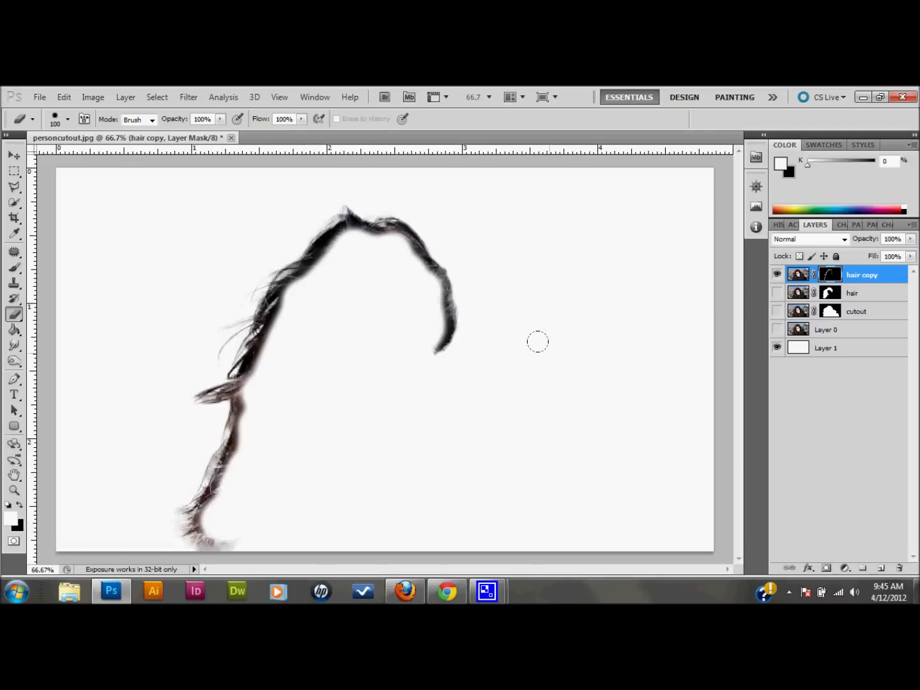
- Show the cutout layer and erase the rocks and sky around the hair on its mask
left_click(777, 312)
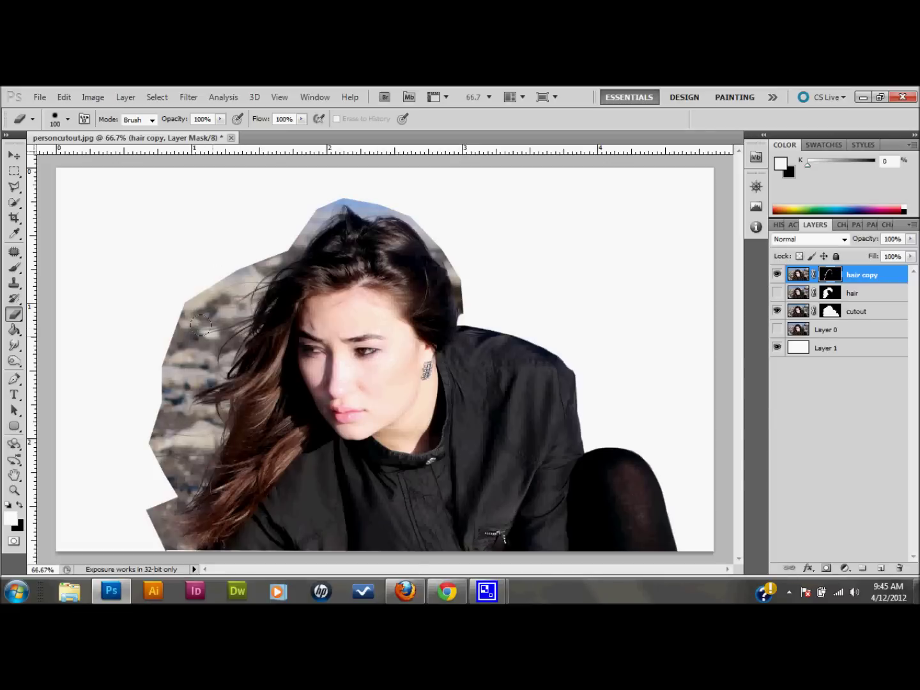
left_click(830, 311)
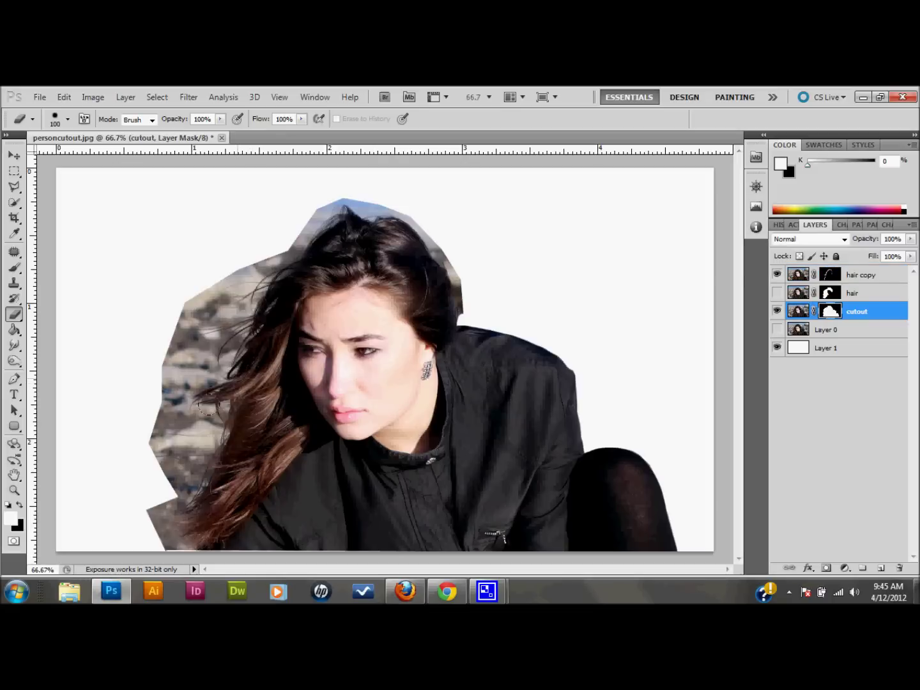
mouse_move(164, 513)
left_mouse_down()
mouse_move(164, 524)
mouse_move(170, 492)
mouse_move(160, 498)
mouse_move(193, 469)
mouse_move(214, 387)
mouse_move(211, 374)
mouse_move(153, 447)
mouse_move(181, 261)
mouse_move(208, 342)
mouse_move(246, 248)
mouse_move(214, 292)
mouse_move(262, 230)
mouse_move(314, 193)
mouse_move(353, 187)
mouse_move(419, 217)
mouse_move(461, 289)
left_mouse_up()
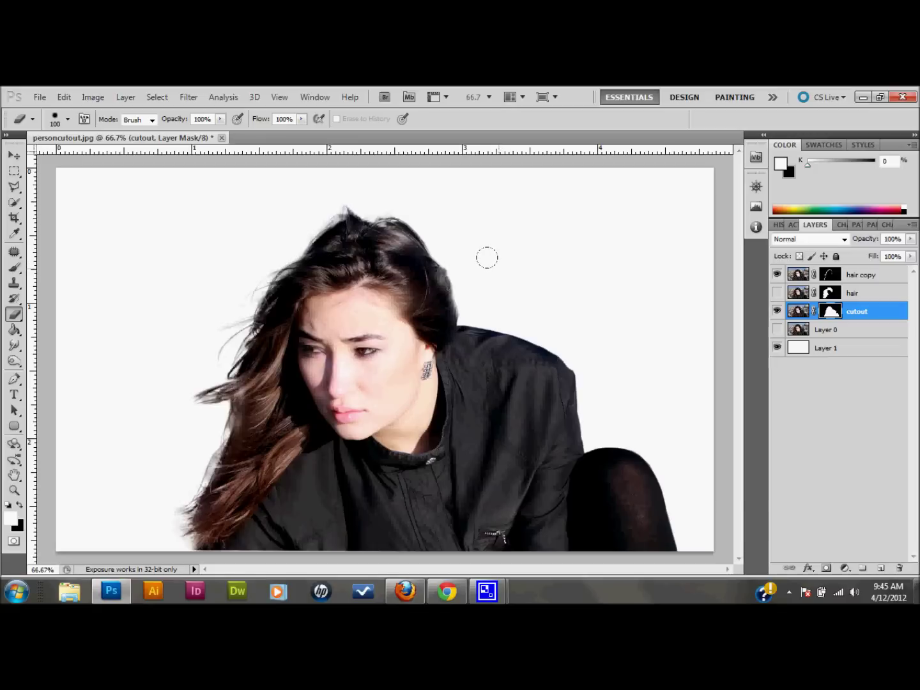
- Prepare a 50 px white Brush to restore hair on the cutout layer's mask
key("b")
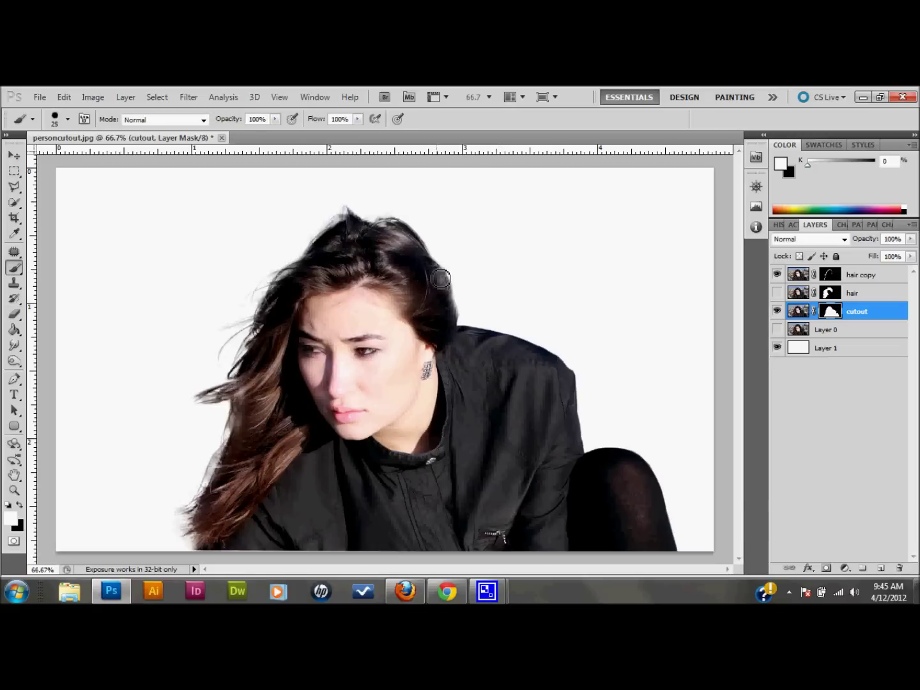
key("bracketright")
key("bracketright")
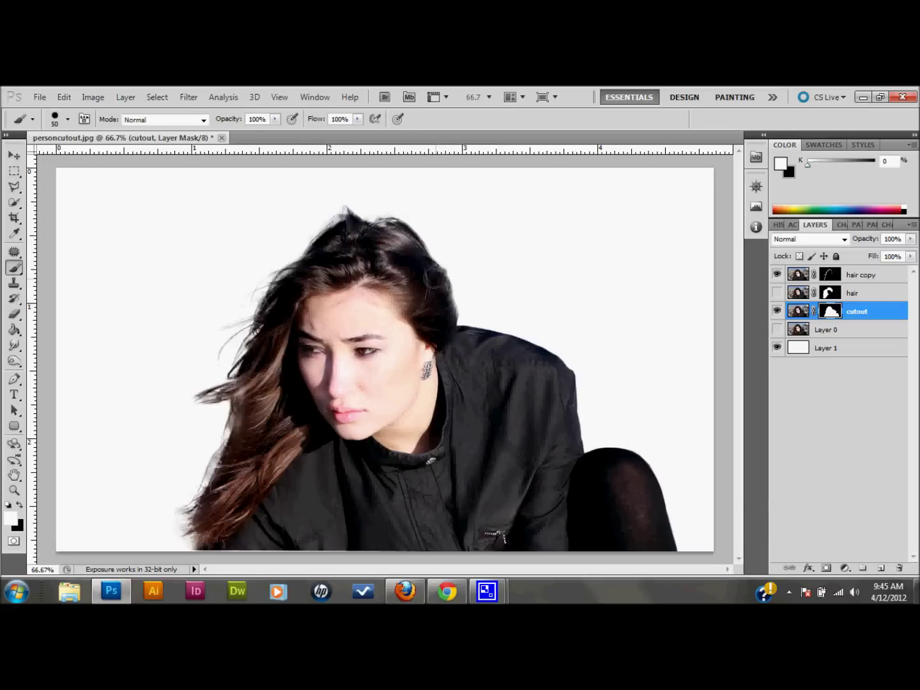